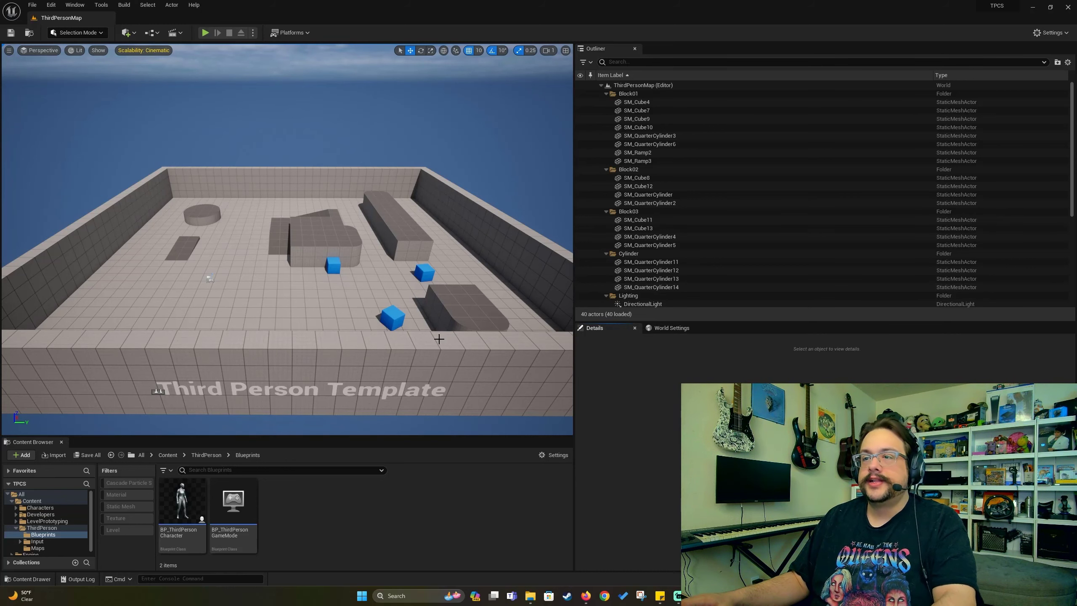
{"action": "key", "text": "w"}
{"action": "mouse_move", "coordinate": [419, 318]}
{"action": "right_mouse_down"}
{"action": "mouse_move", "coordinate": [366, 322]}
{"action": "mouse_move", "coordinate": [405, 305]}
{"action": "right_mouse_up"}
{"action": "key", "text": "s"}
{"action": "key", "text": "a"}
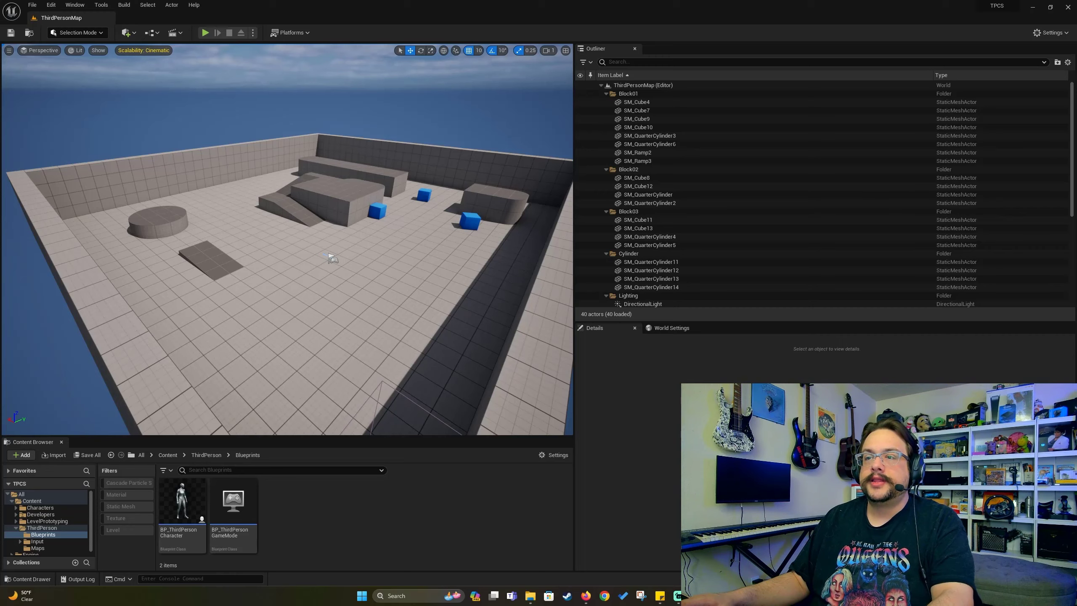
{"action": "key", "text": "d"}
{"action": "right_click_drag", "start_coordinate": [404, 305], "coordinate": [339, 296]}
{"action": "key", "text": "s"}
{"action": "key", "text": "a"}
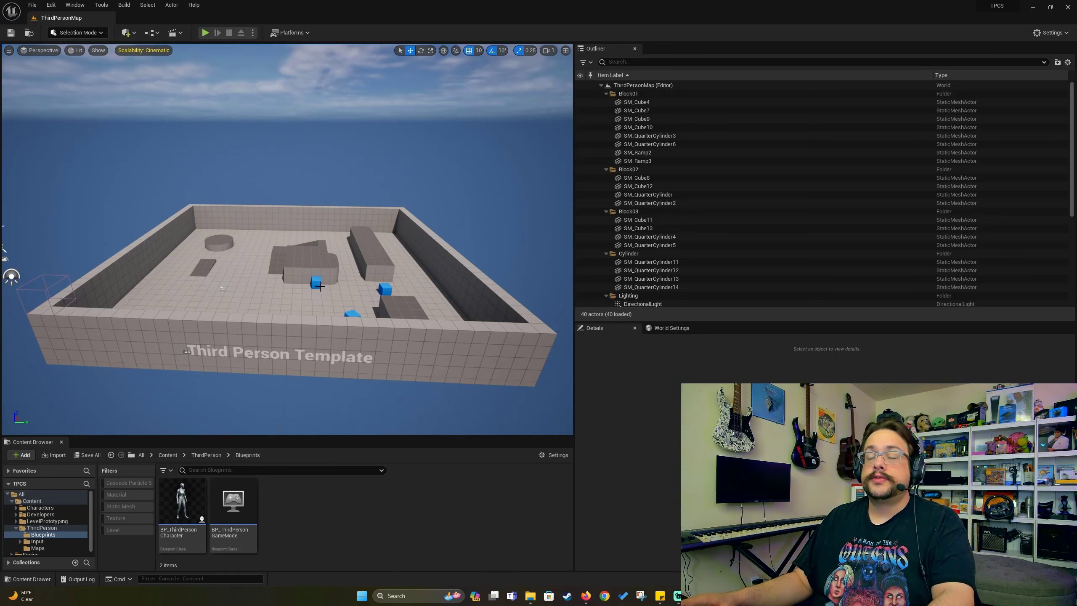
{"action": "key", "text": "s"}
{"action": "mouse_move", "coordinate": [319, 287]}
{"action": "right_mouse_down"}
{"action": "mouse_move", "coordinate": [314, 297]}
{"action": "mouse_move", "coordinate": [339, 301]}
{"action": "mouse_move", "coordinate": [335, 287]}
{"action": "right_mouse_up"}
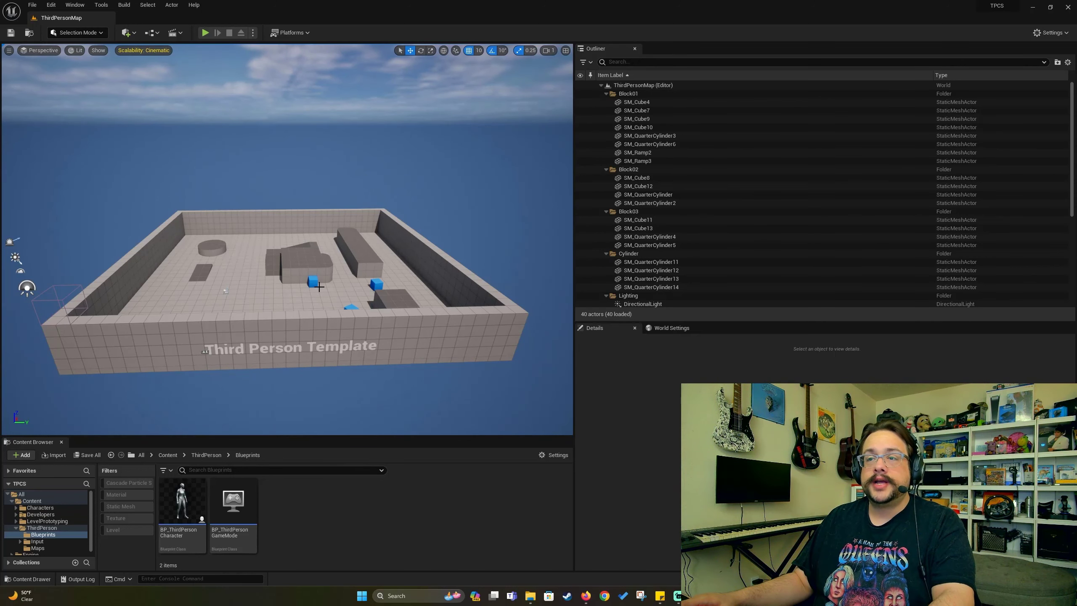
{"action": "right_click_drag", "start_coordinate": [321, 338], "coordinate": [312, 327]}
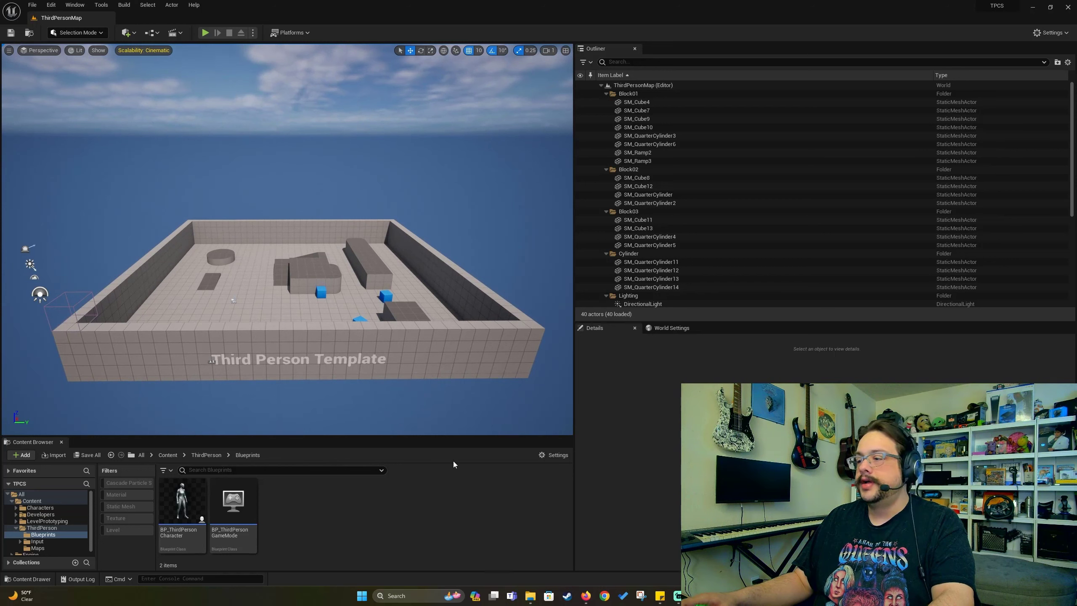
- Switch to GitHub Desktop, view the YouTube-Tutorial-Series-1-UE-5.3 repository page on GitHub, and return to Unreal Editor
{"action": "key", "text": "alt+Tab"}
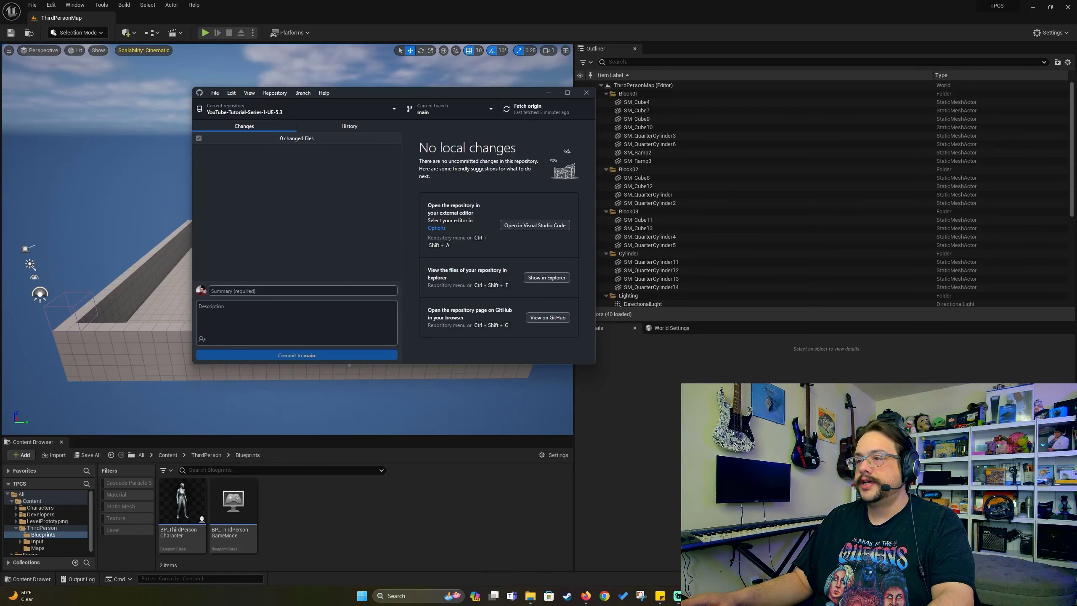
{"action": "left_click", "coordinate": [539, 318]}
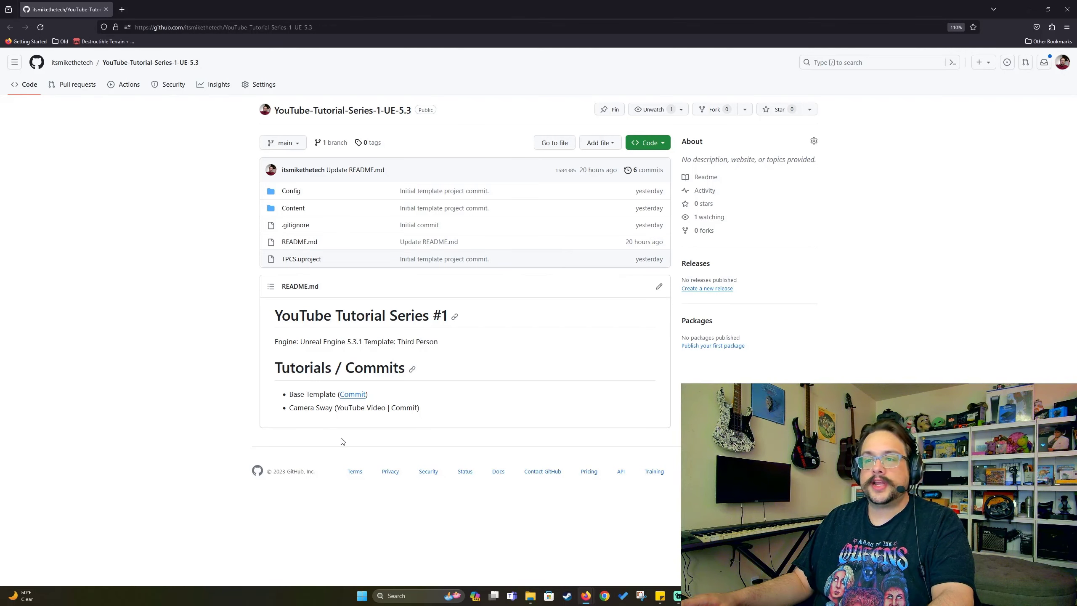
{"action": "left_click", "coordinate": [1028, 9]}
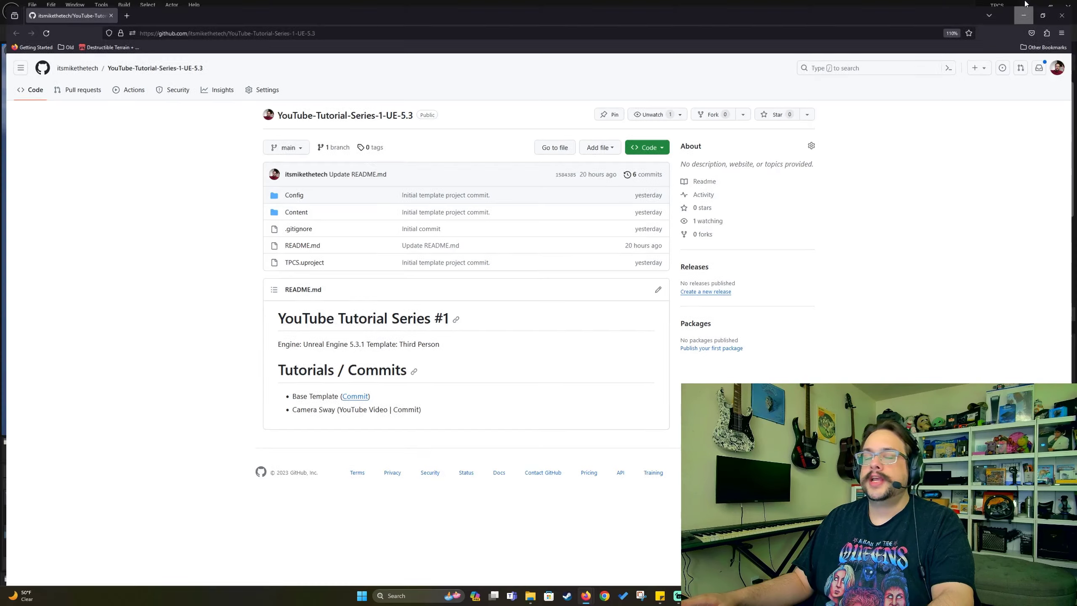
{"action": "left_click", "coordinate": [359, 17]}
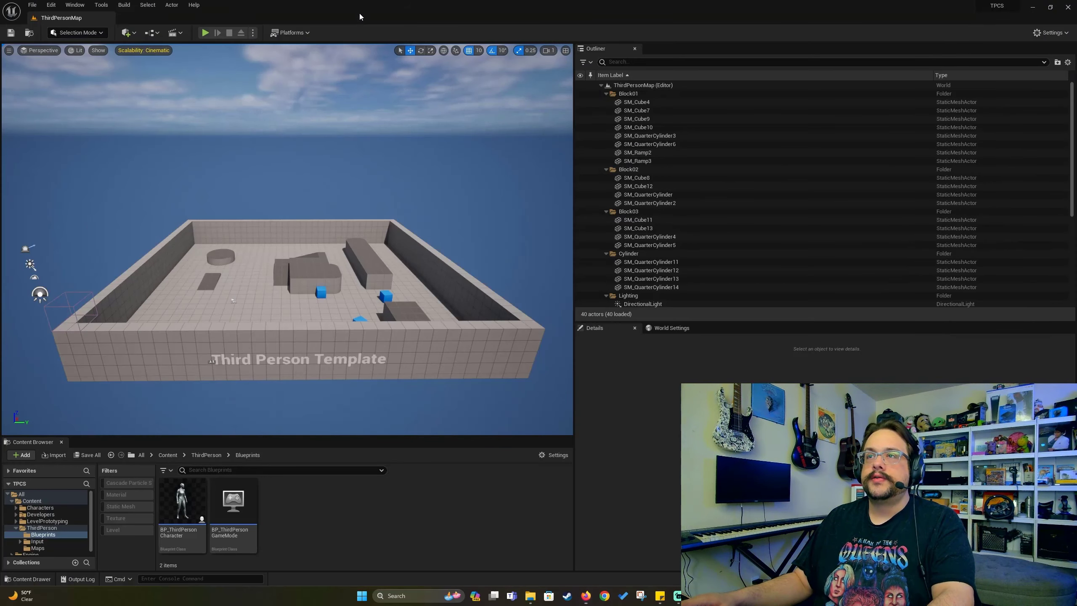
- Play-test ThirdPersonMap by running and jumping the character around the ramps and cylinder to examine the default camera, and stop the session
{"action": "left_click", "coordinate": [205, 33]}
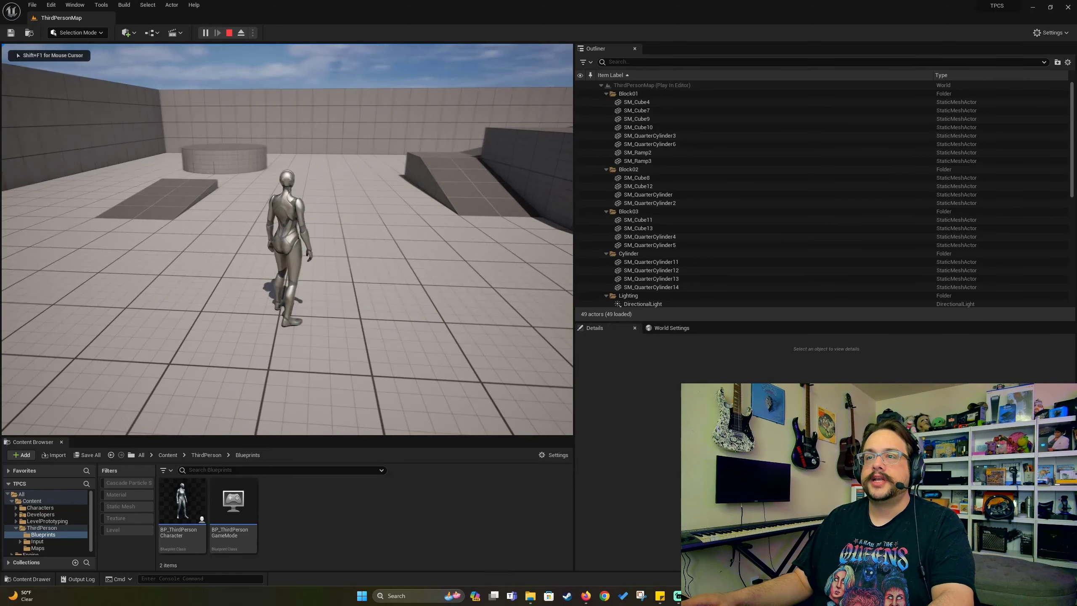
{"action": "key", "text": "w"}
{"action": "key", "text": "d"}
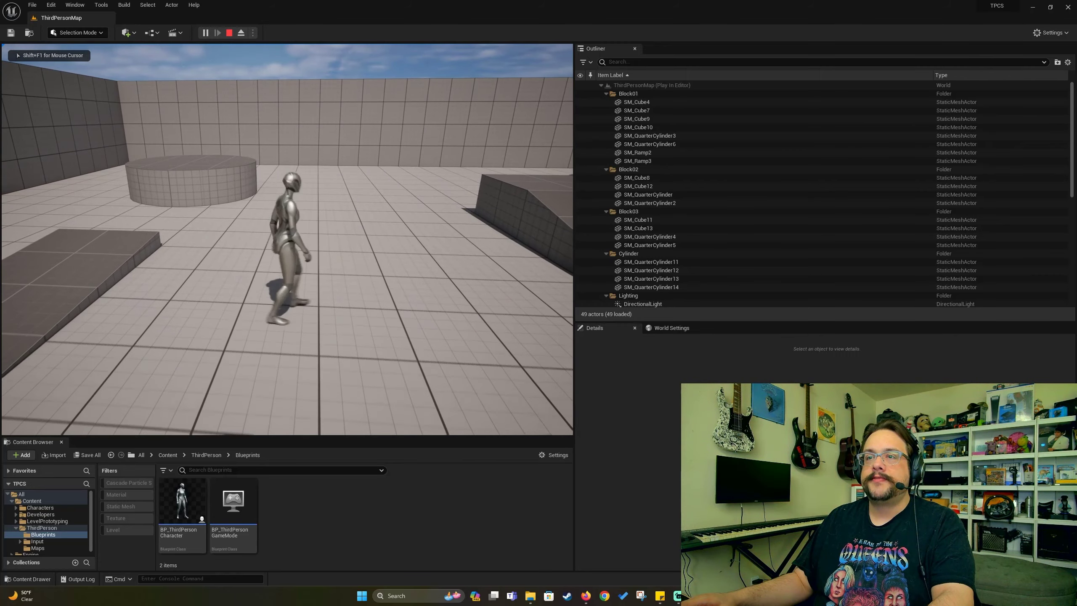
{"action": "key", "text": "s"}
{"action": "key", "text": "d"}
{"action": "key", "text": "w"}
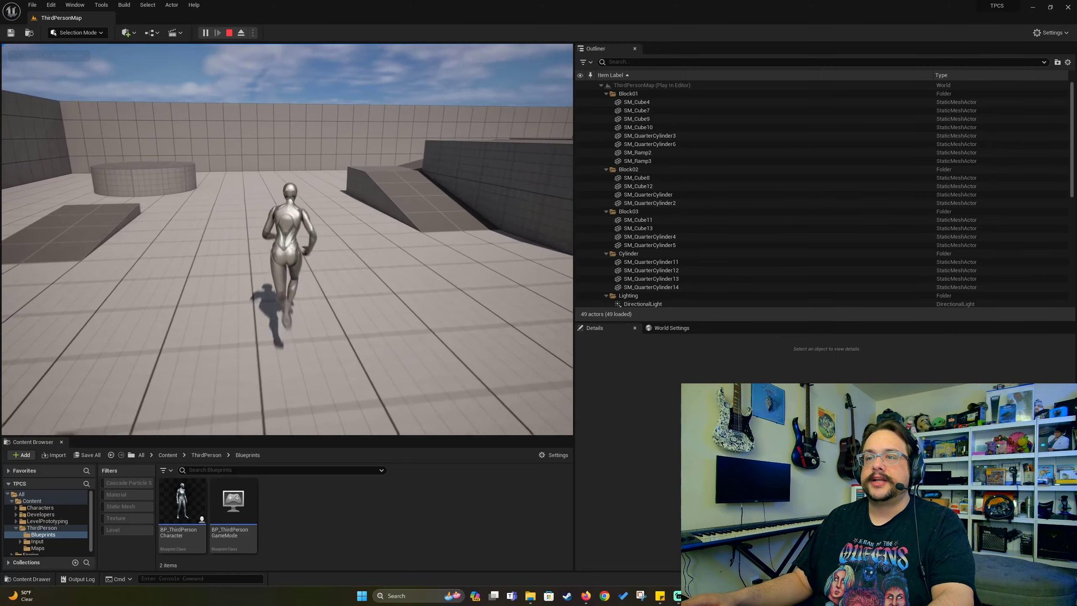
{"action": "key", "text": "space"}
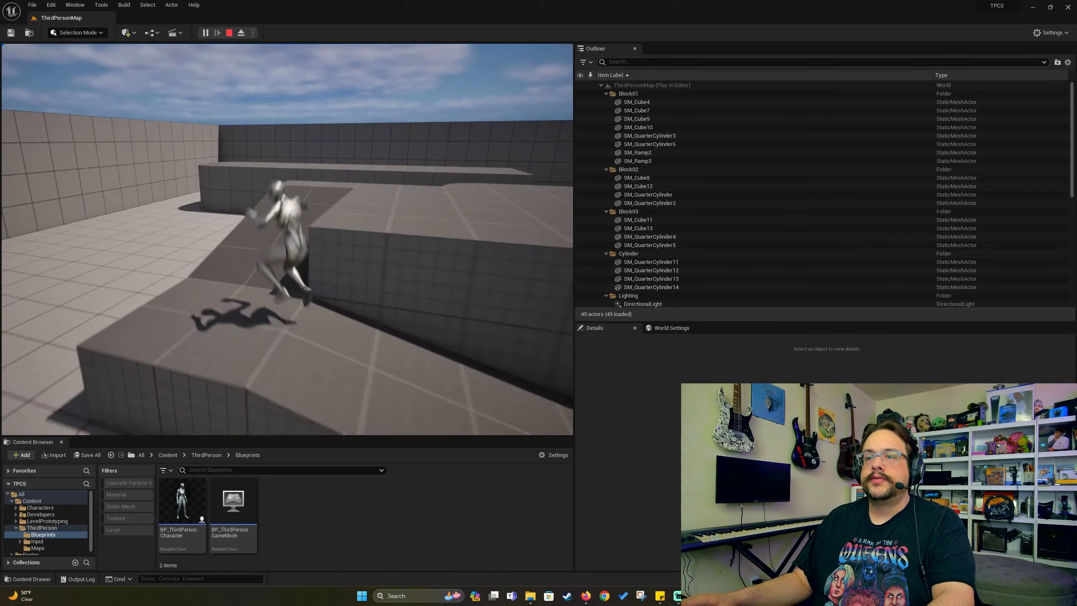
{"action": "key", "text": "w"}
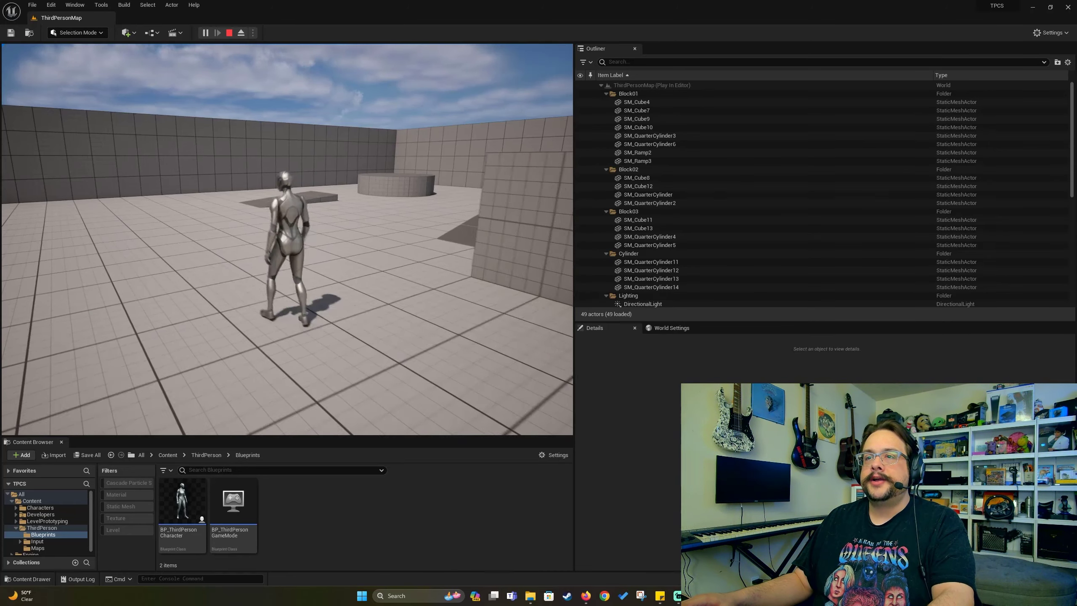
{"action": "key", "text": "w"}
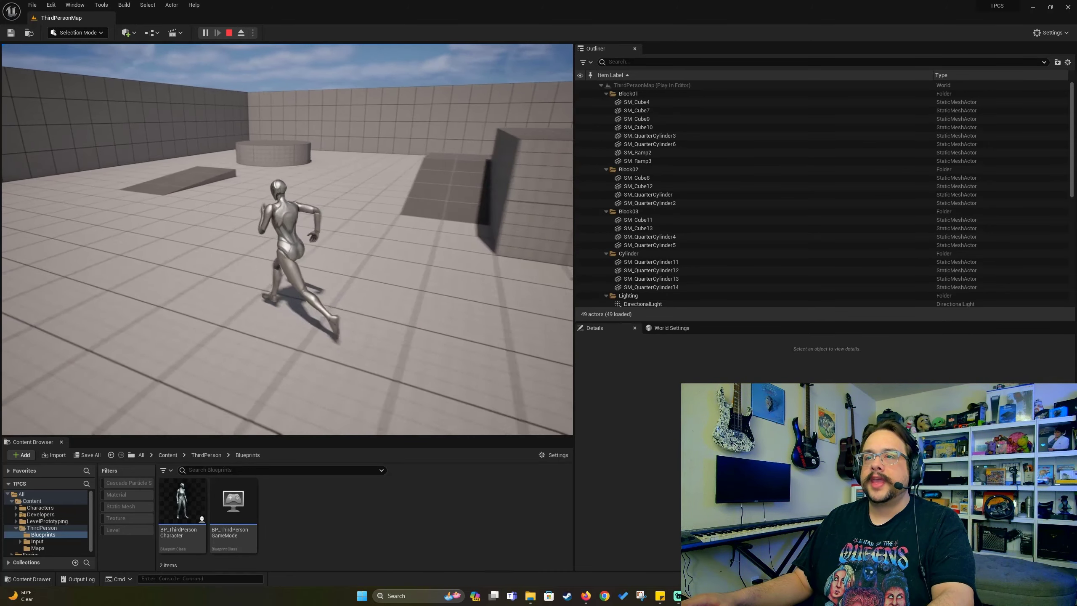
{"action": "key", "text": "w"}
{"action": "key", "text": "a"}
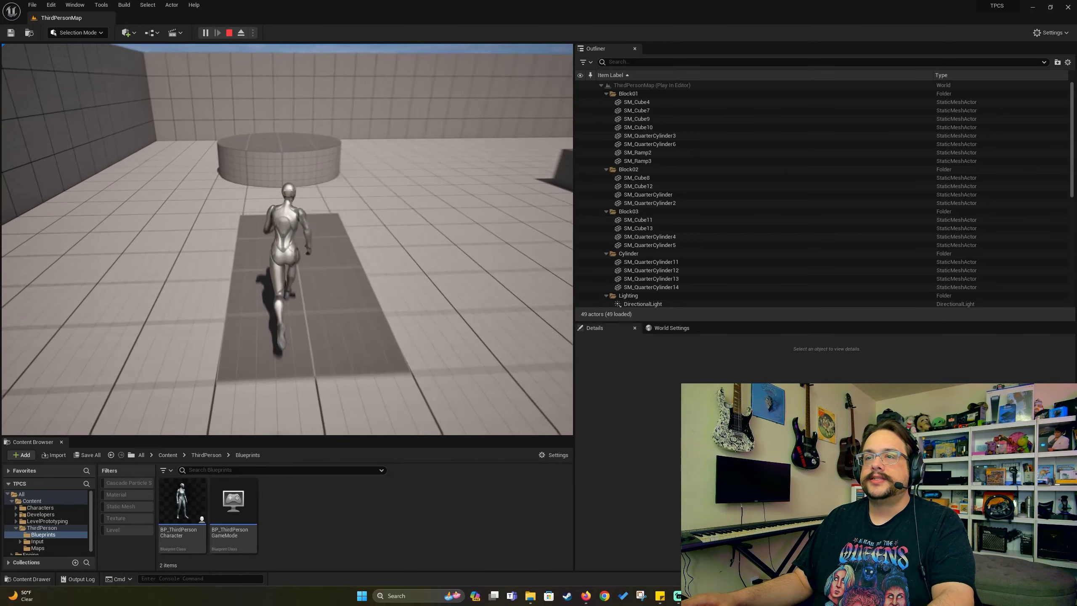
{"action": "key", "text": "w"}
{"action": "key", "text": "space"}
{"action": "key", "text": "s"}
{"action": "key", "text": "space"}
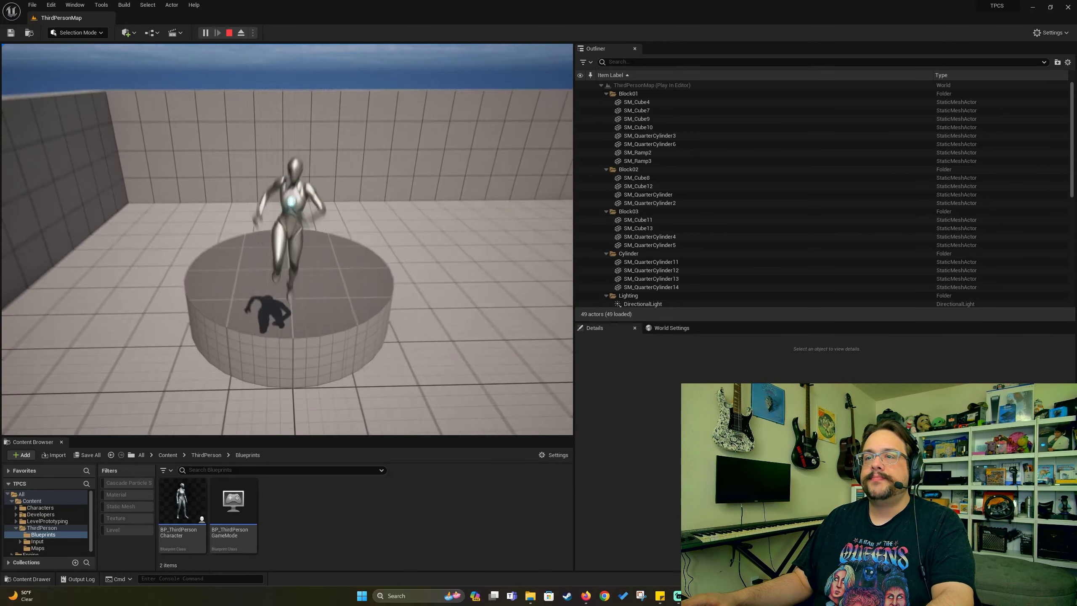
{"action": "key", "text": "s"}
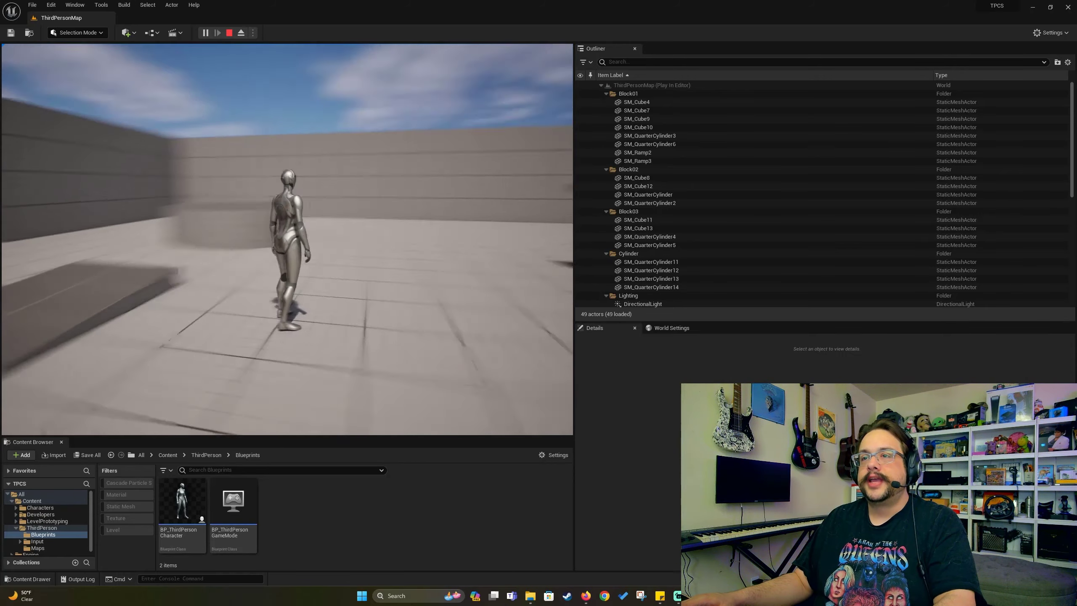
{"action": "key", "text": "w"}
{"action": "key", "text": "s"}
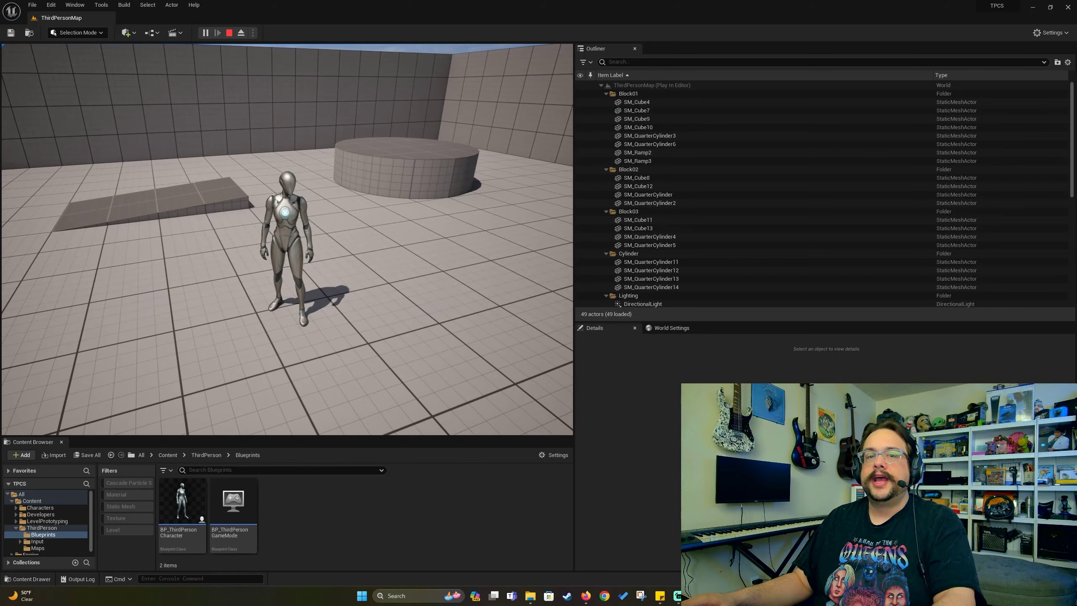
{"action": "key", "text": "w"}
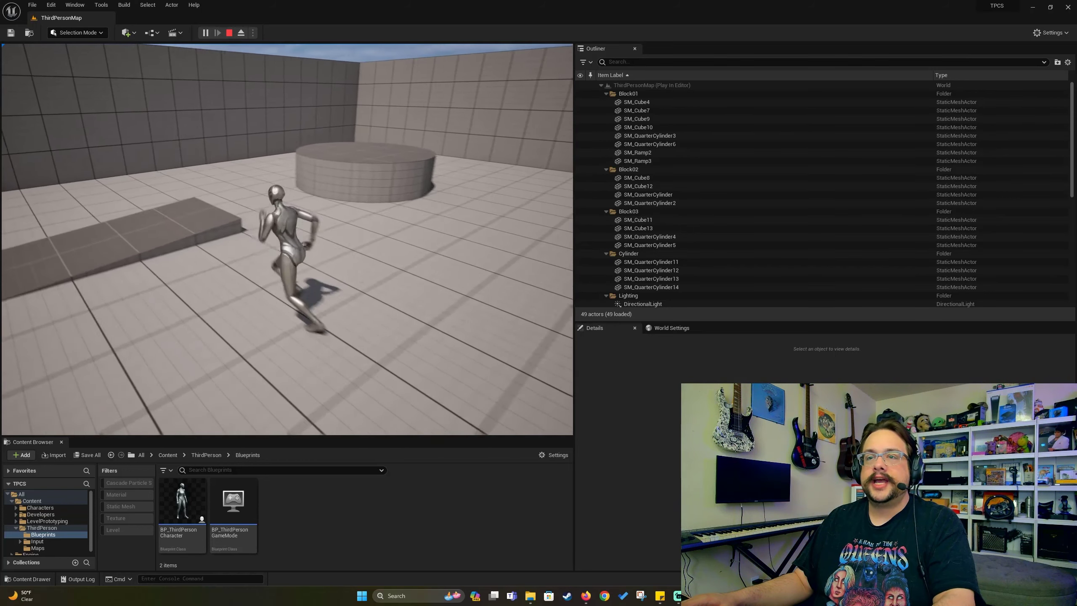
{"action": "key", "text": "space"}
{"action": "key", "text": "space"}
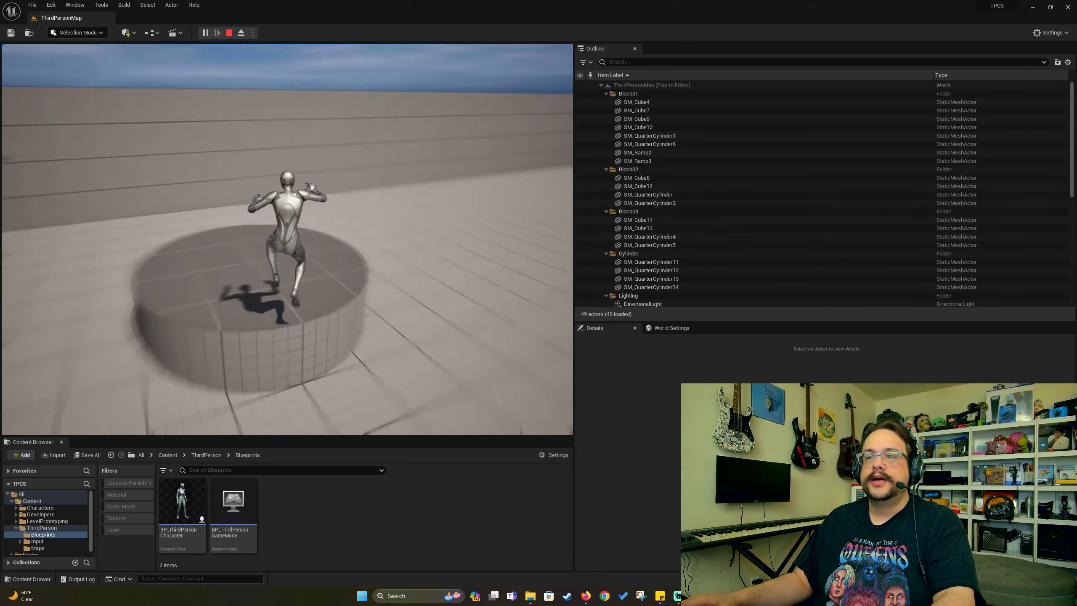
{"action": "key", "text": "Escape"}
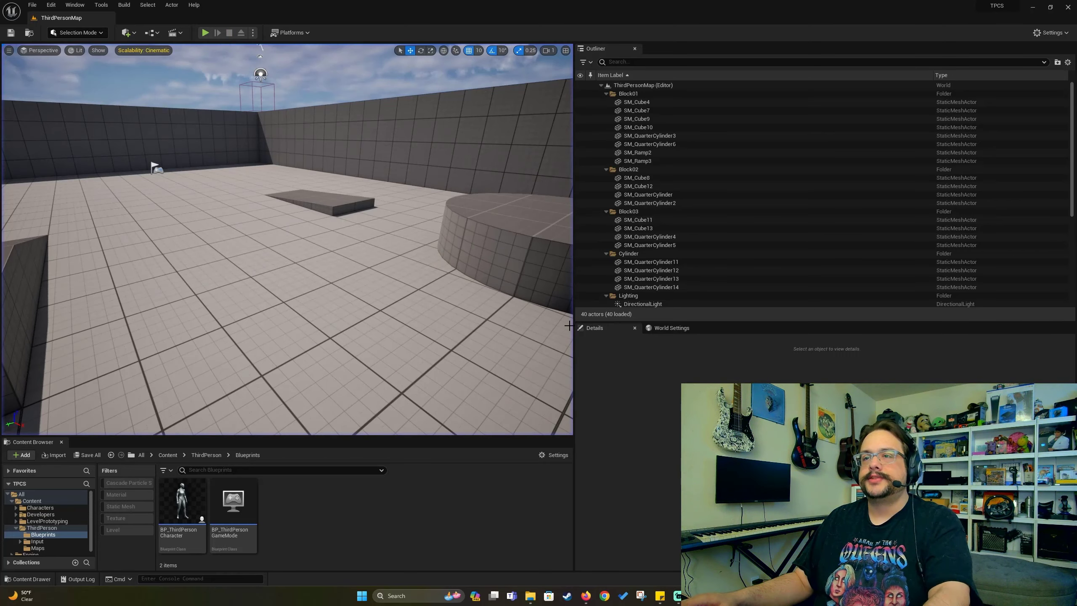
- Open the BP_ThirdPersonCharacter Blueprint from Content/ThirdPerson/Blueprints and show its 3D viewport
{"action": "left_click", "coordinate": [172, 455]}
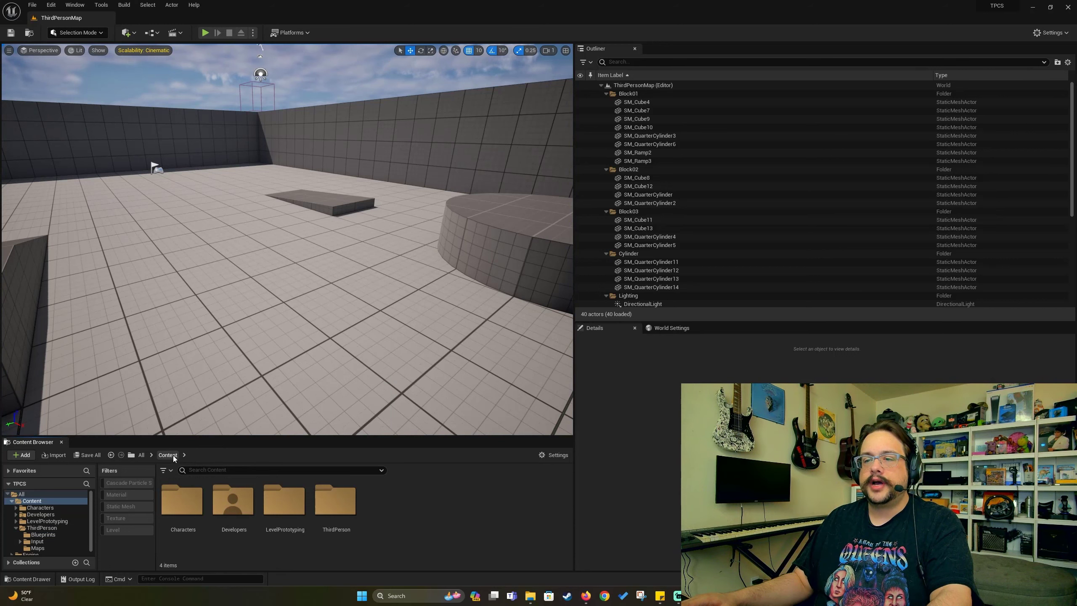
{"action": "double_click", "coordinate": [342, 506]}
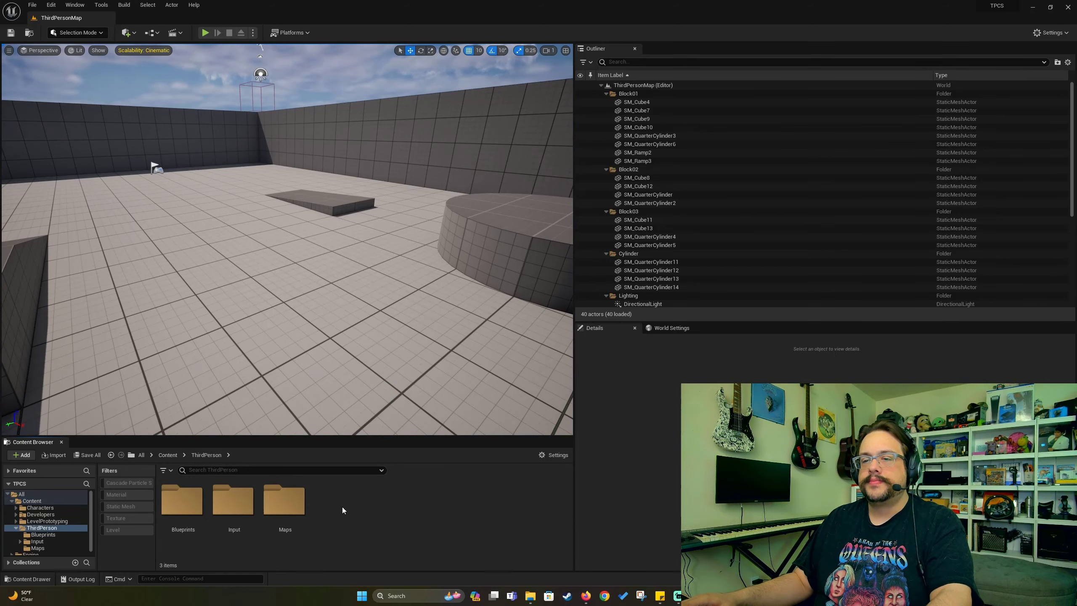
{"action": "double_click", "coordinate": [181, 503]}
{"action": "double_click", "coordinate": [180, 504]}
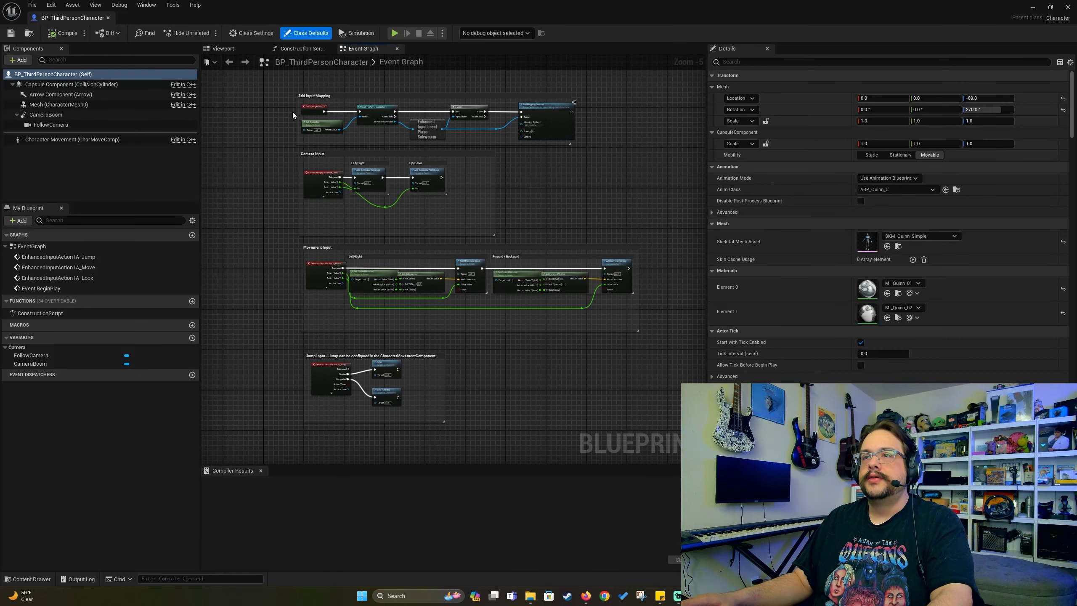
{"action": "left_click", "coordinate": [230, 49]}
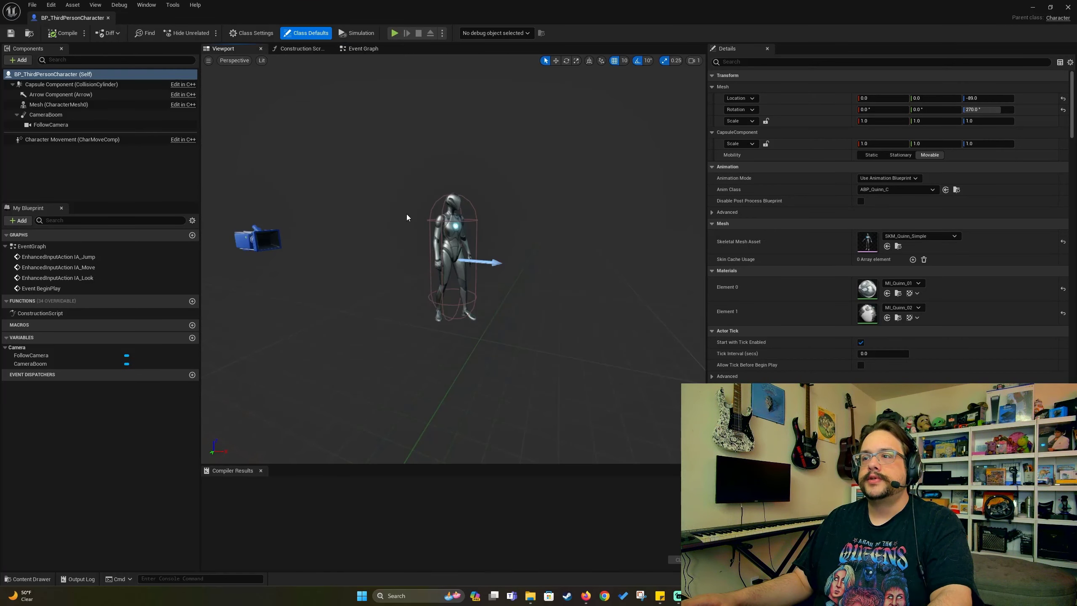
- Turn on Enable Camera Lag for the CameraBoom component and compile the character Blueprint
{"action": "left_click", "coordinate": [242, 233]}
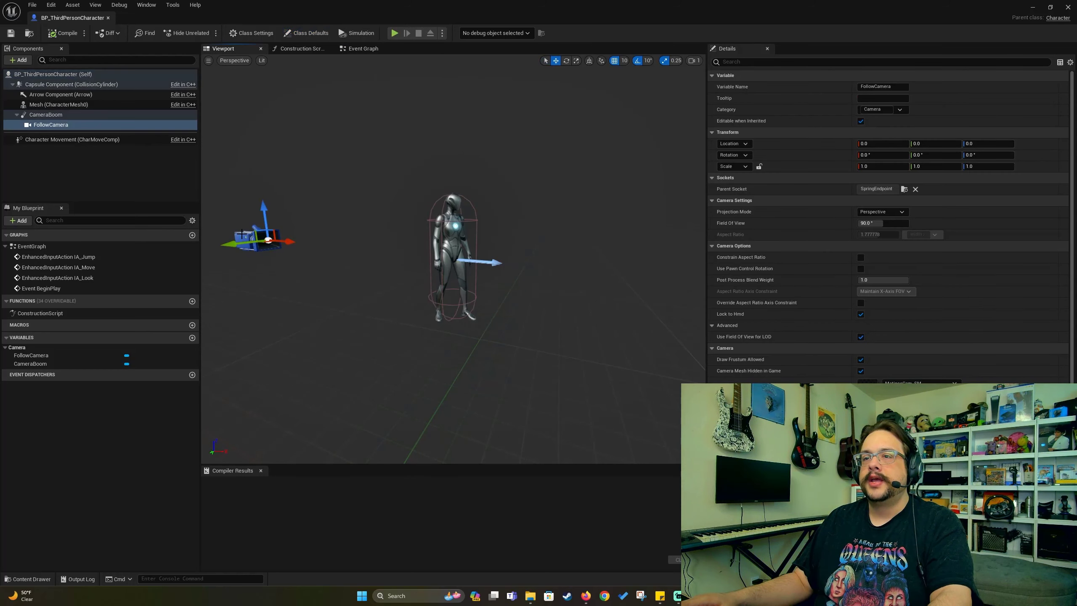
{"action": "left_click", "coordinate": [56, 115]}
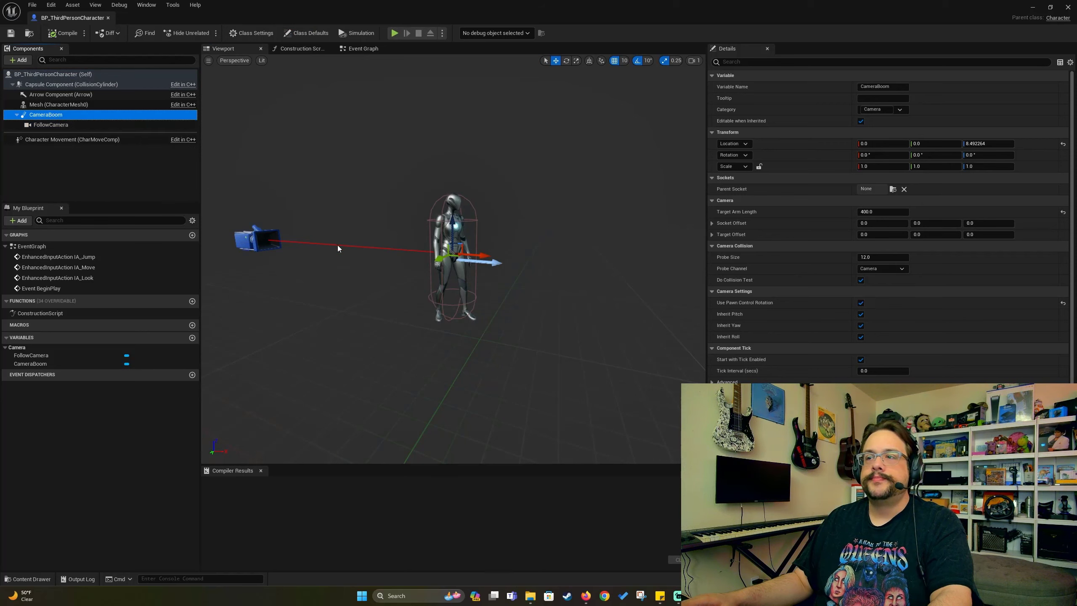
{"action": "left_click", "coordinate": [50, 116]}
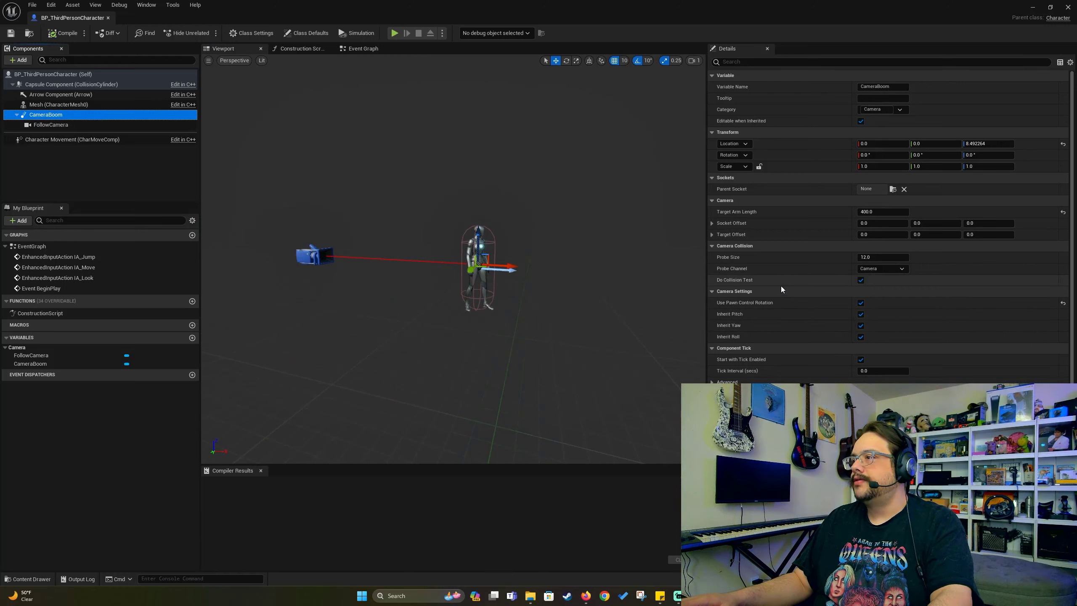
{"action": "scroll", "coordinate": [781, 284], "scroll_direction": "down", "scroll_amount": 3}
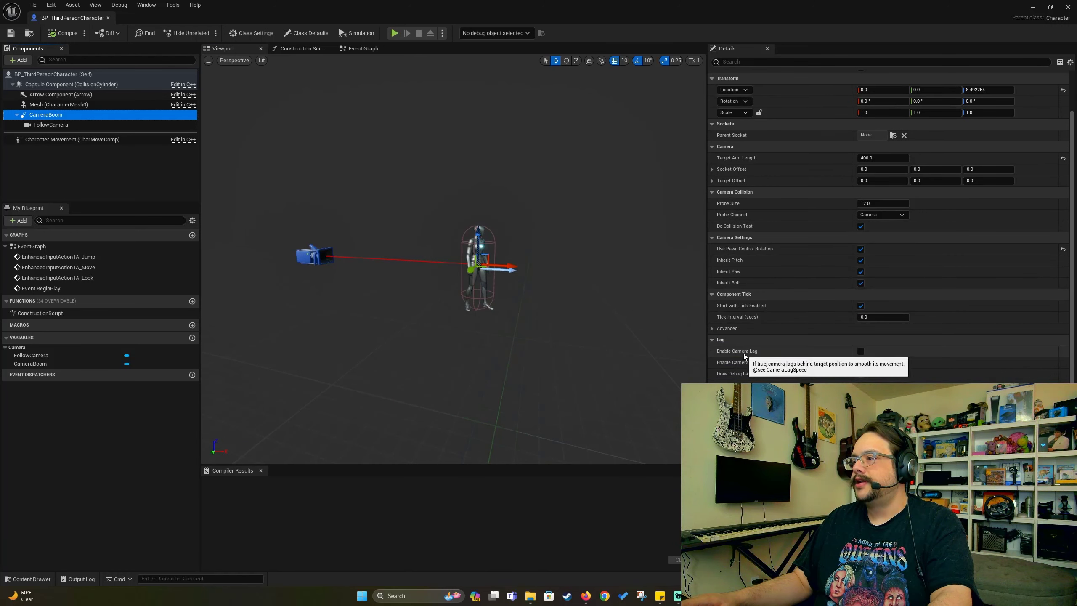
{"action": "left_click", "coordinate": [860, 351]}
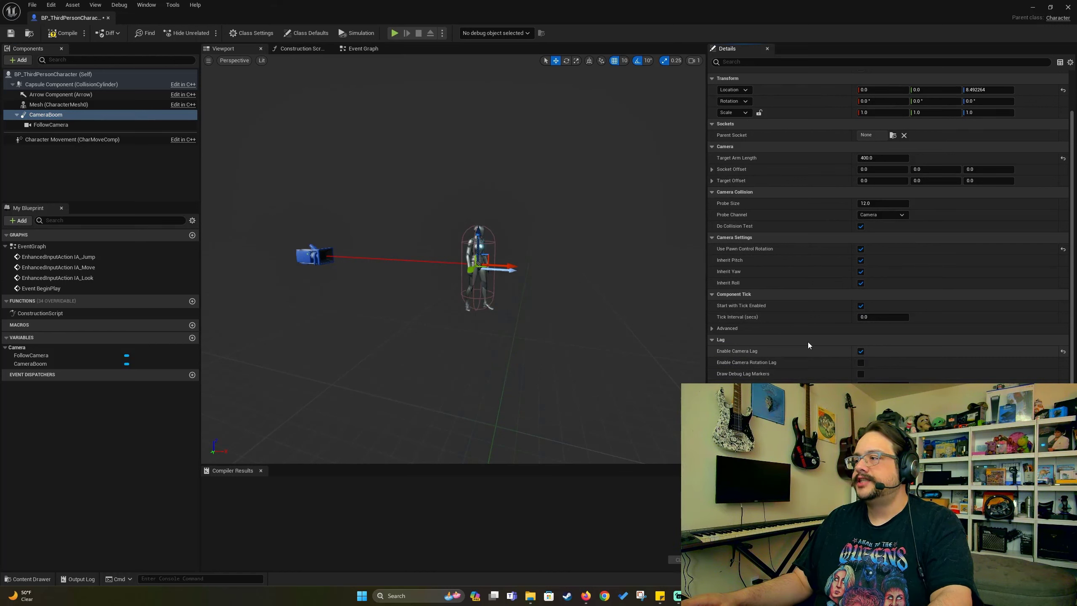
{"action": "left_click", "coordinate": [56, 34]}
- Move the Blueprint editor off the level view, play-test the character's camera lag, stop the session, and bring the Blueprint editor back
{"action": "left_click_drag", "start_coordinate": [243, 11], "coordinate": [492, 458]}
{"action": "left_click", "coordinate": [208, 48]}
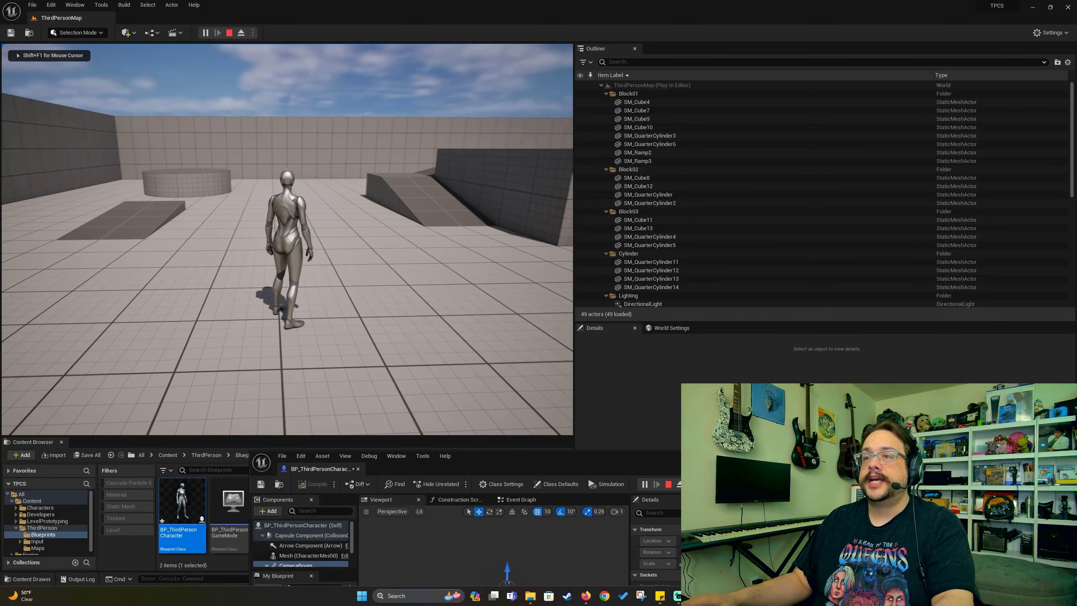
{"action": "key", "text": "w"}
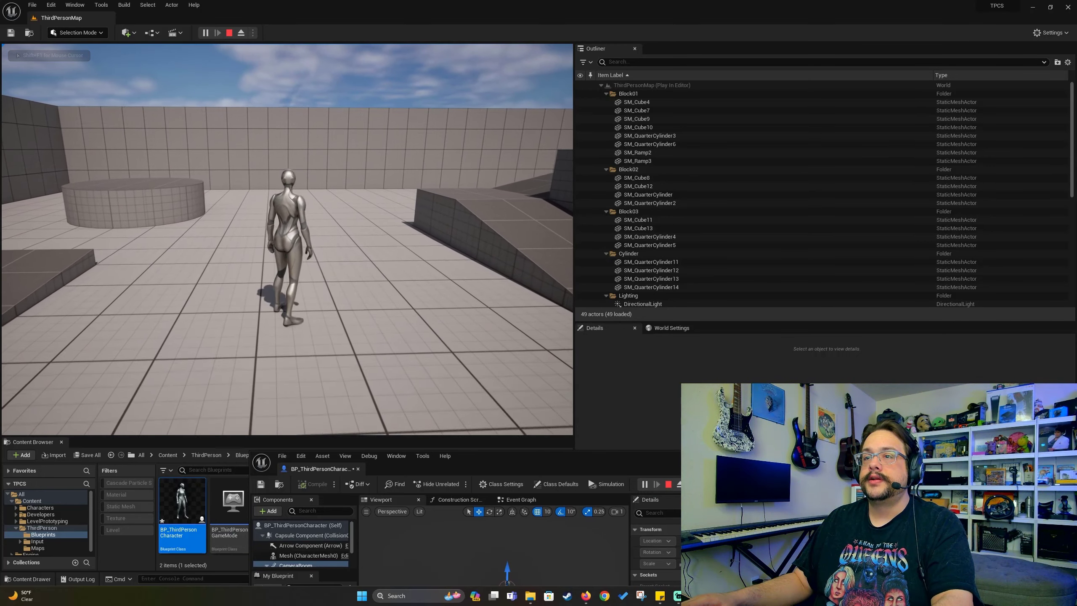
{"action": "key", "text": "w"}
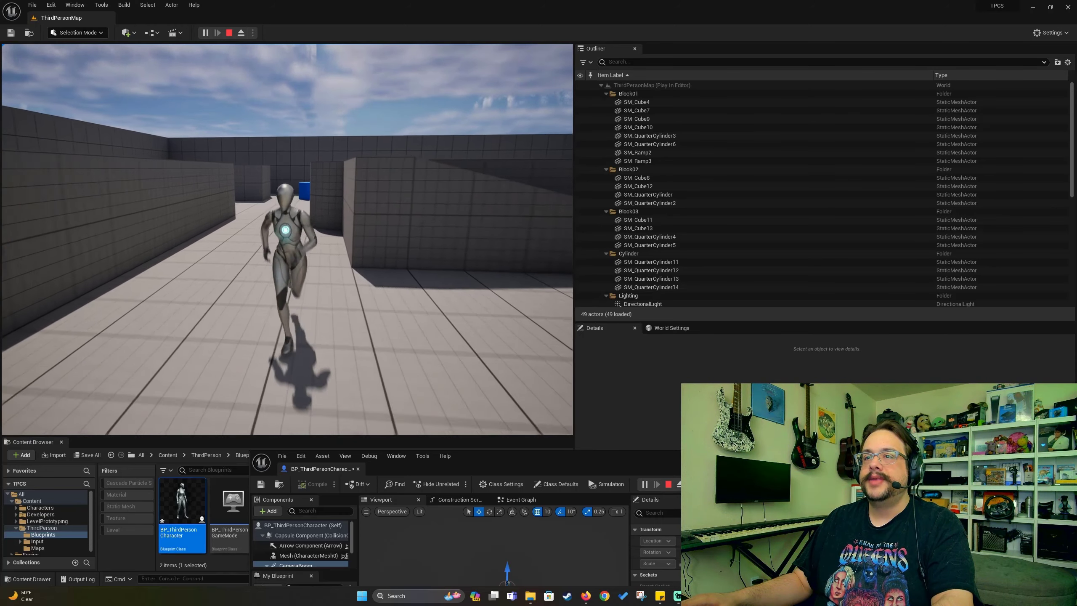
{"action": "key", "text": "Escape"}
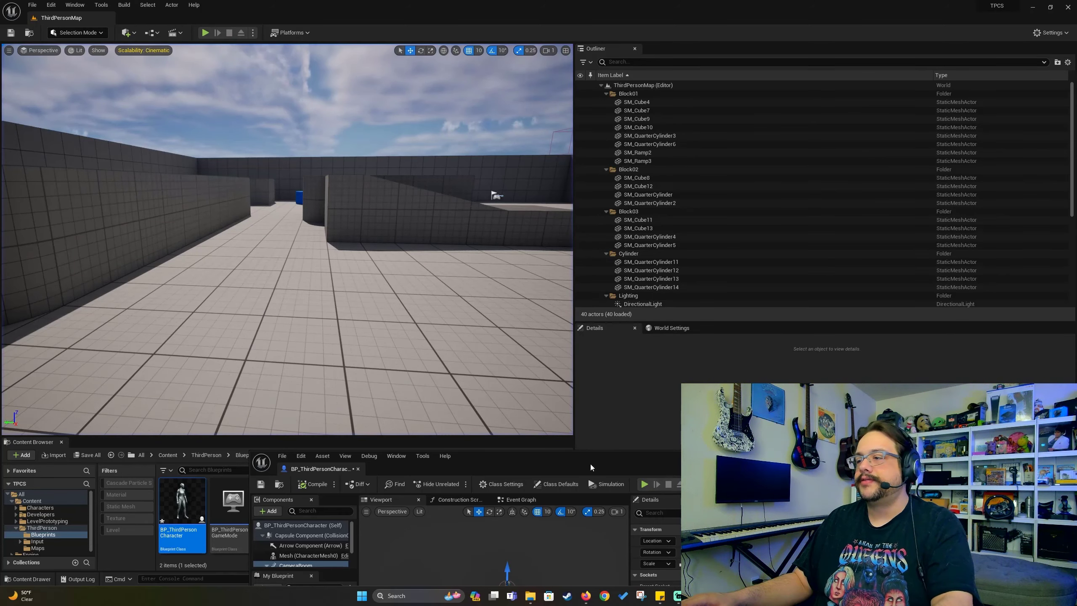
{"action": "left_click_drag", "start_coordinate": [590, 464], "coordinate": [584, 127]}
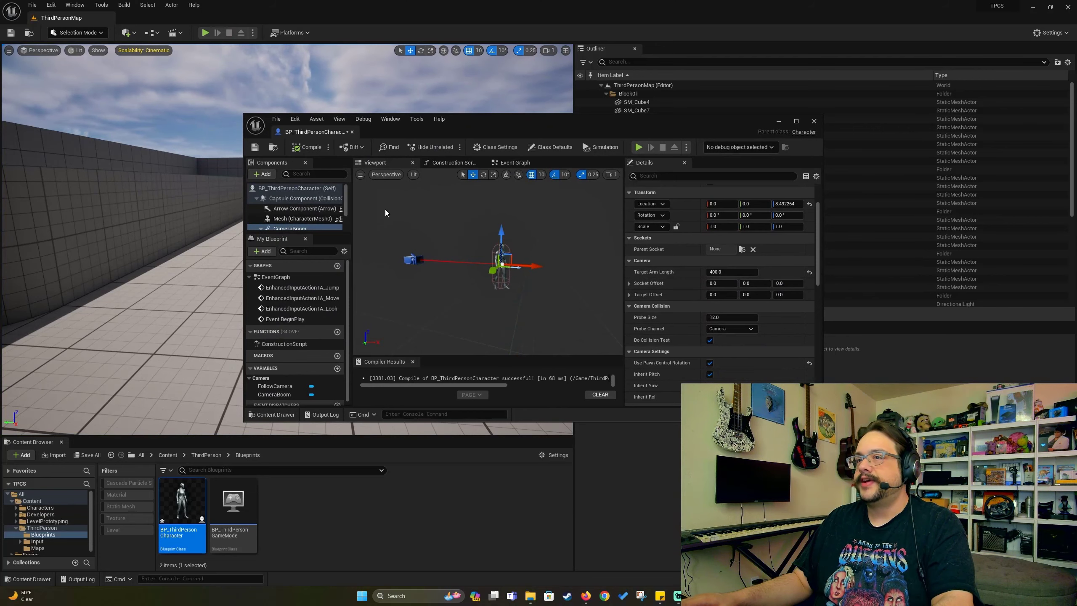
- Set the CameraBoom's Camera Lag Speed to 1 in the maximized Blueprint editor and compile the character Blueprint
{"action": "double_click", "coordinate": [669, 117]}
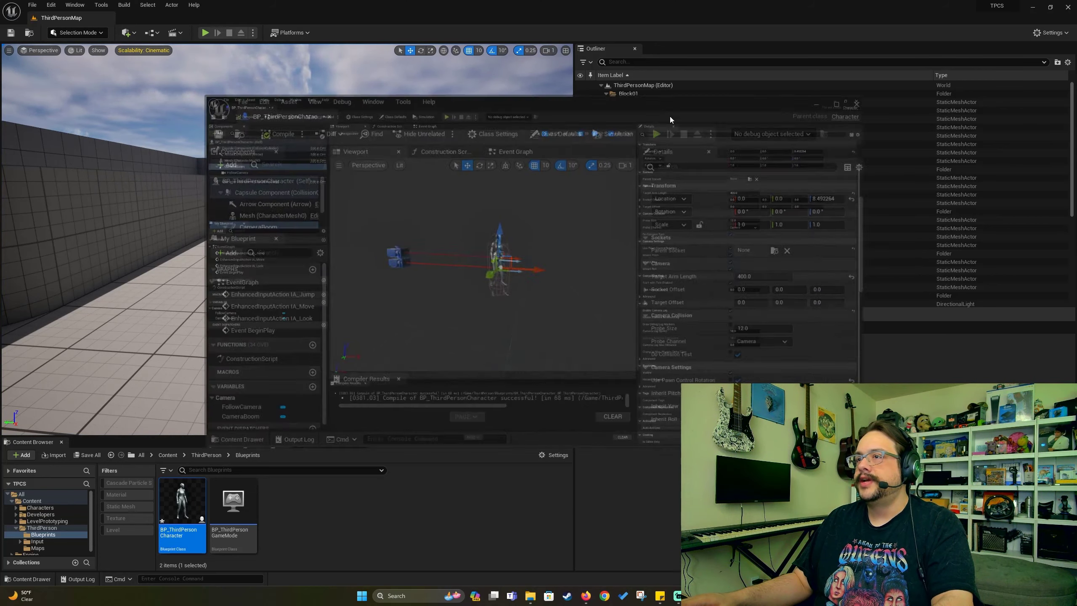
{"action": "scroll", "coordinate": [795, 206], "scroll_direction": "down", "scroll_amount": 3}
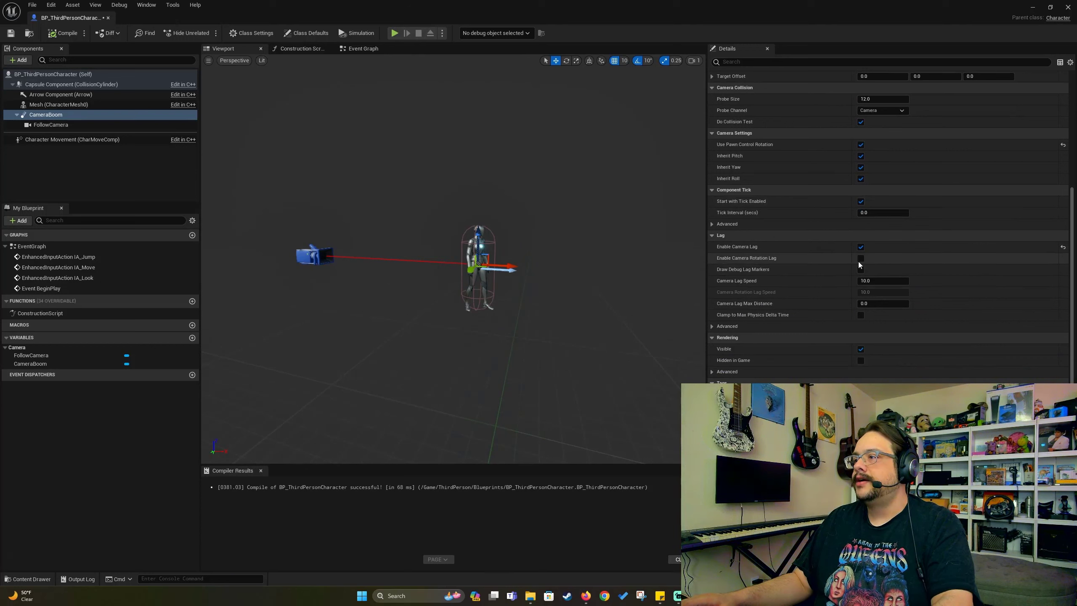
{"action": "left_click", "coordinate": [884, 281]}
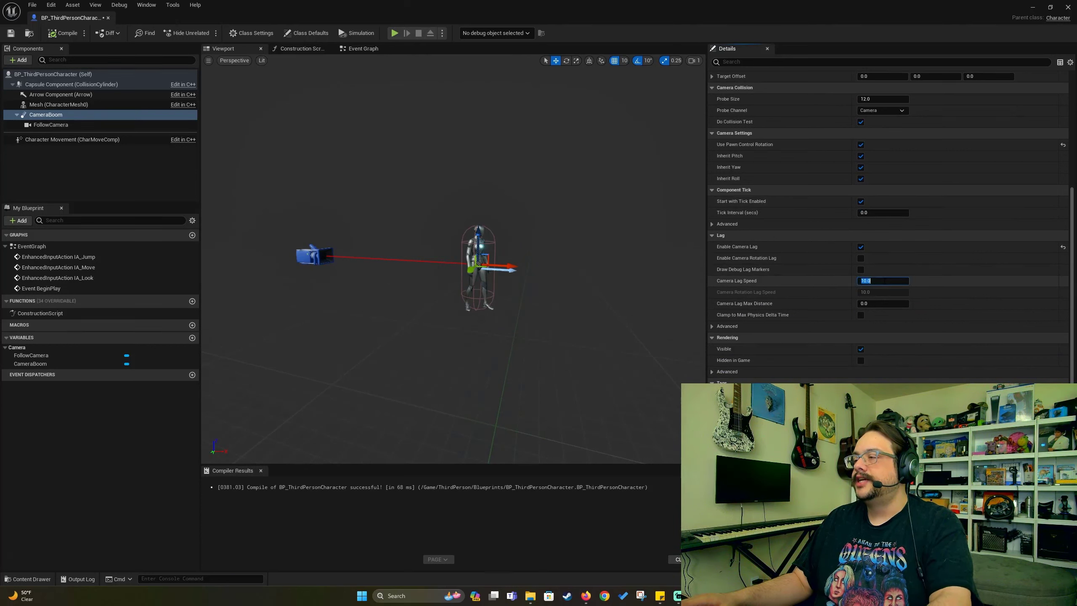
{"action": "type", "text": "1"}
{"action": "left_click", "coordinate": [65, 34]}
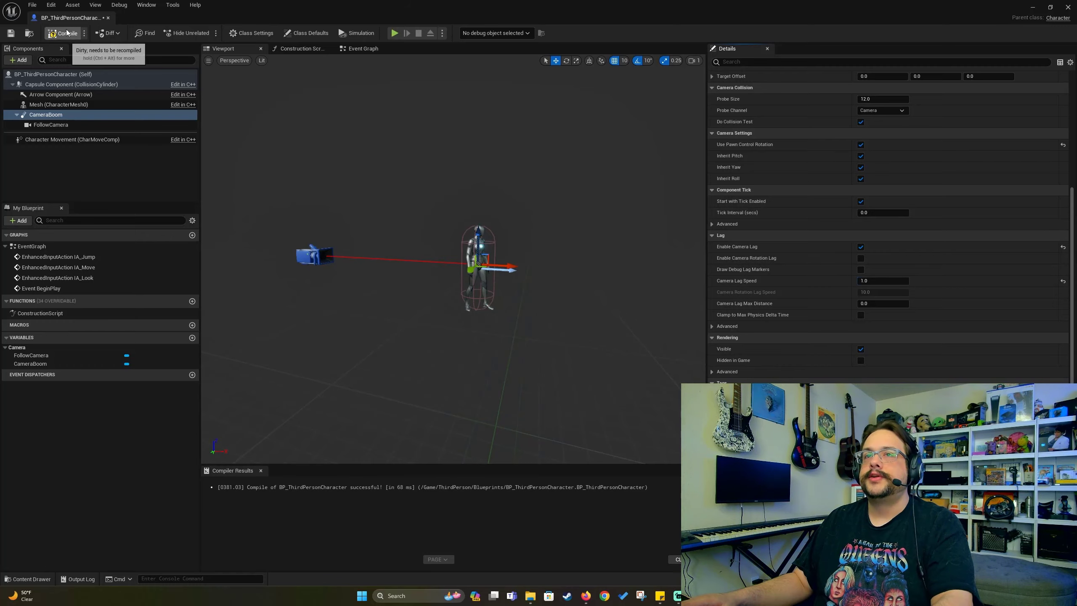
- Uncover the level view, play-test running and jumping around the blocks to examine the camera's trailing at lag speed 1, and stop the session
{"action": "left_click_drag", "start_coordinate": [255, 10], "coordinate": [466, 497]}
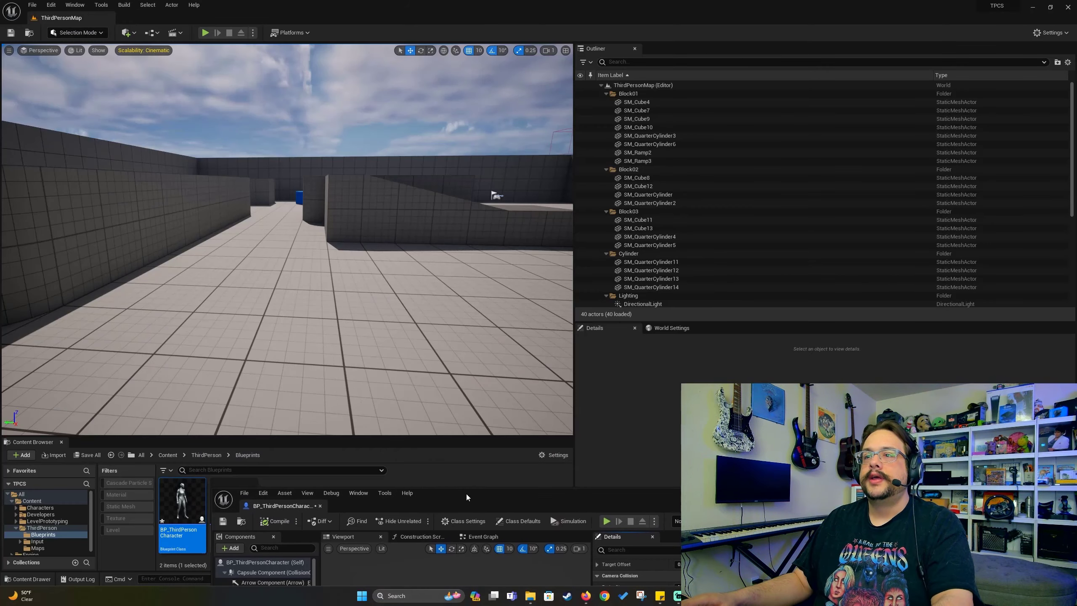
{"action": "left_click", "coordinate": [204, 34]}
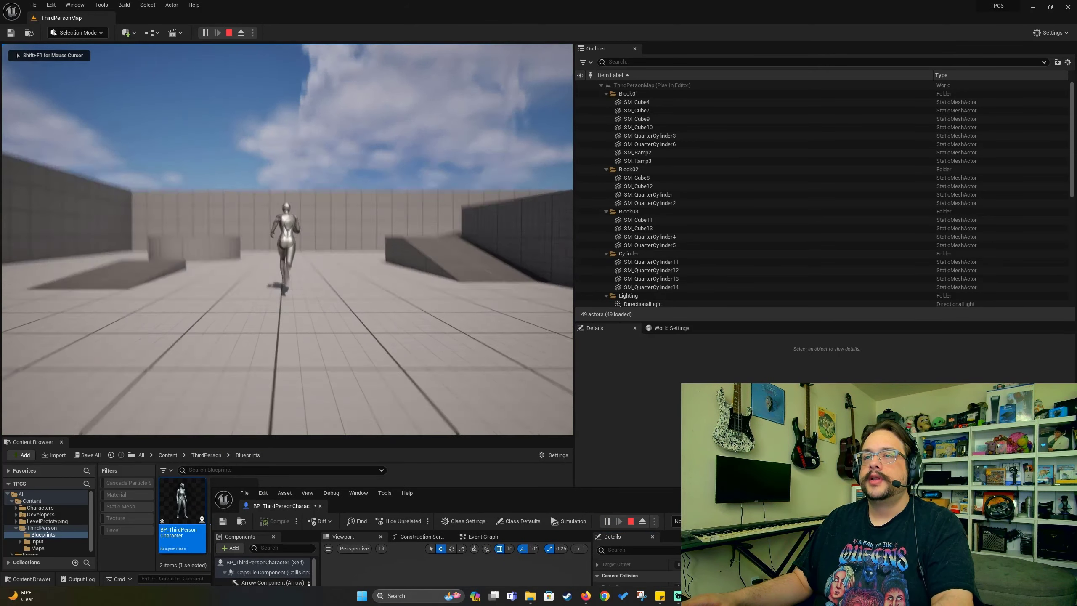
{"action": "key", "text": "w"}
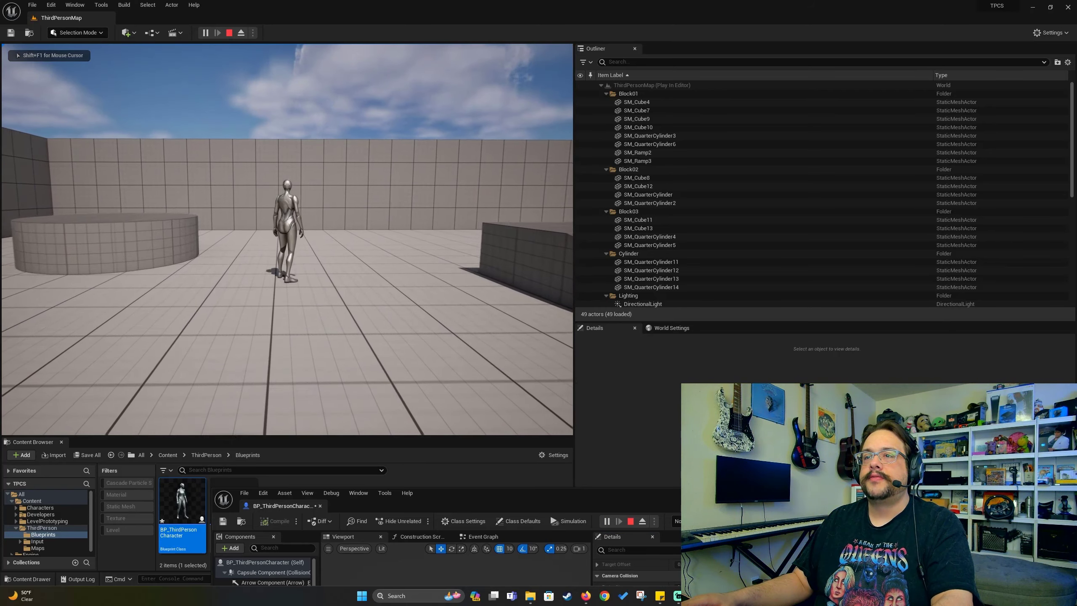
{"action": "key", "text": "w"}
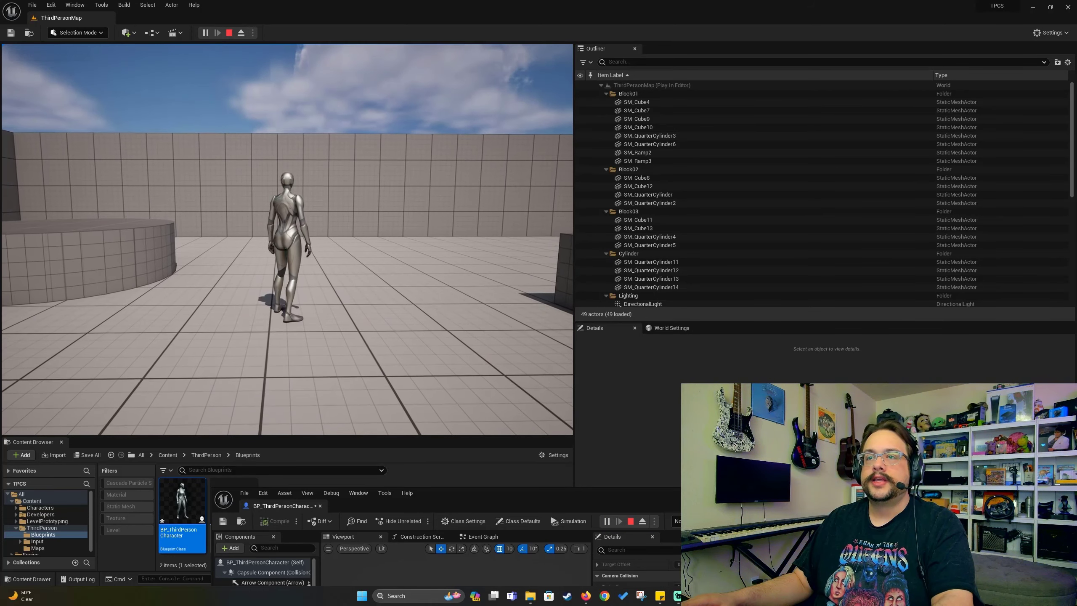
{"action": "key", "text": "w"}
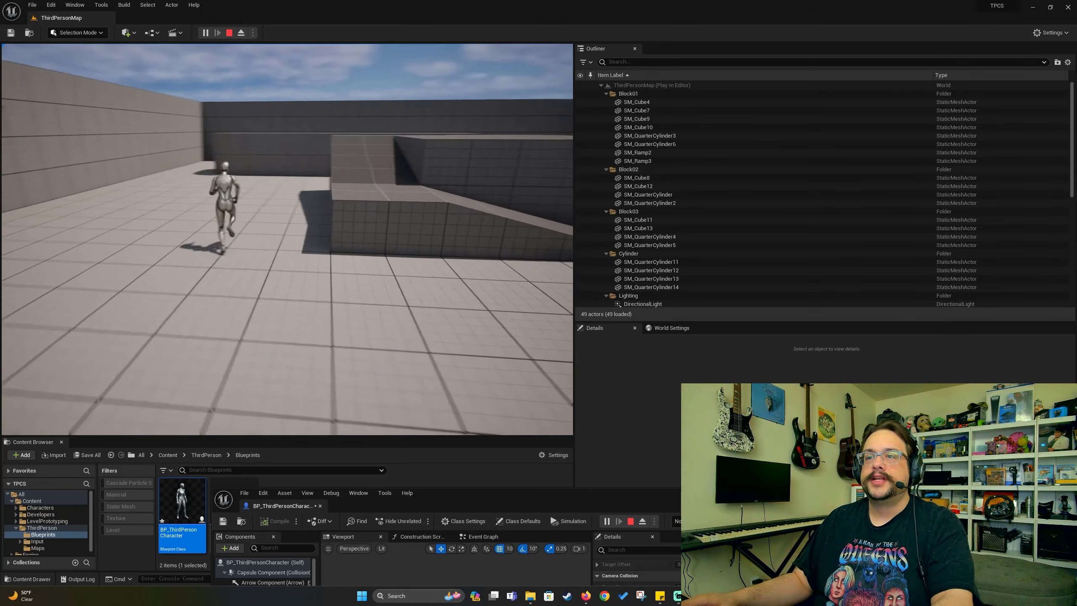
{"action": "key", "text": "space"}
{"action": "key", "text": "w"}
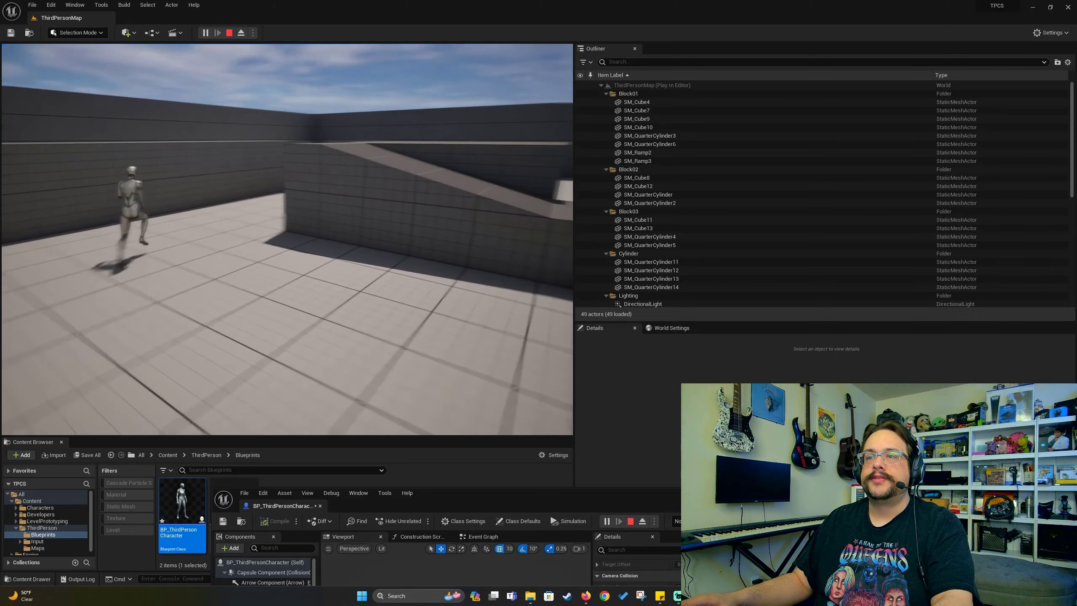
{"action": "key", "text": "w"}
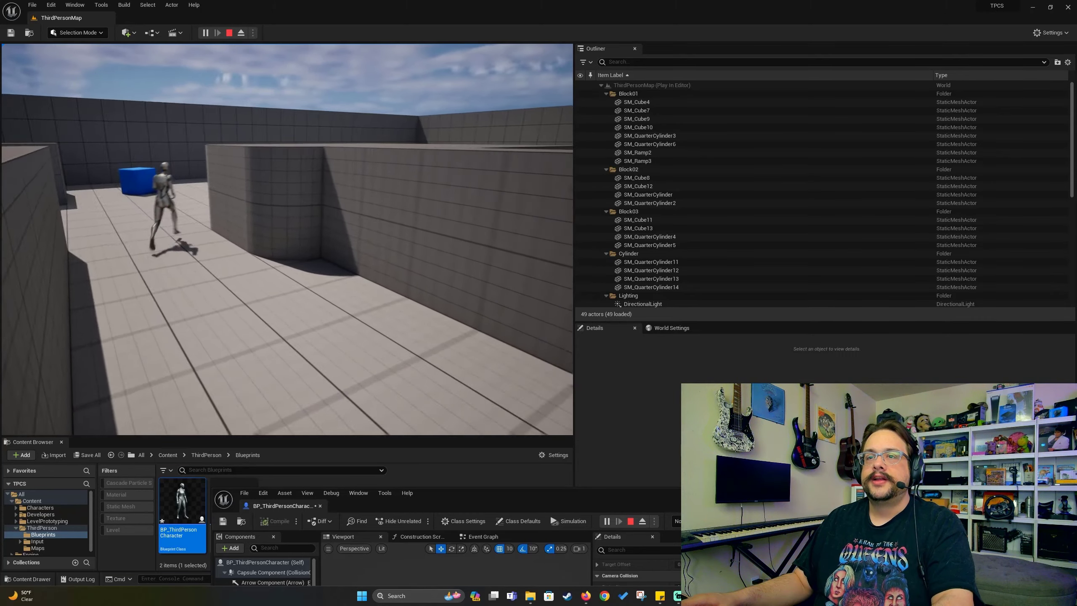
{"action": "key", "text": "w"}
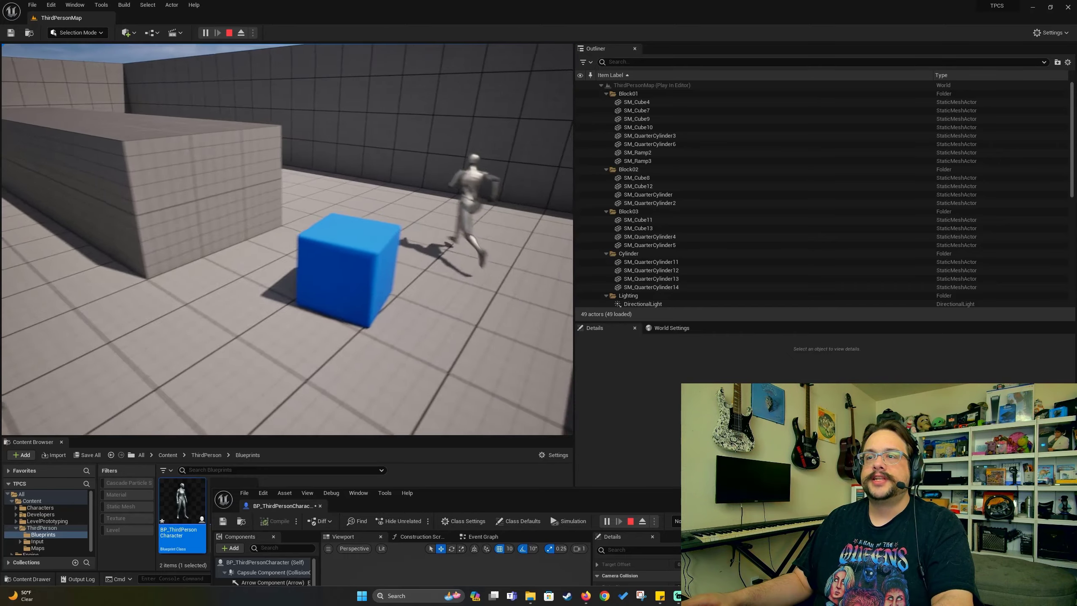
{"action": "key", "text": "w"}
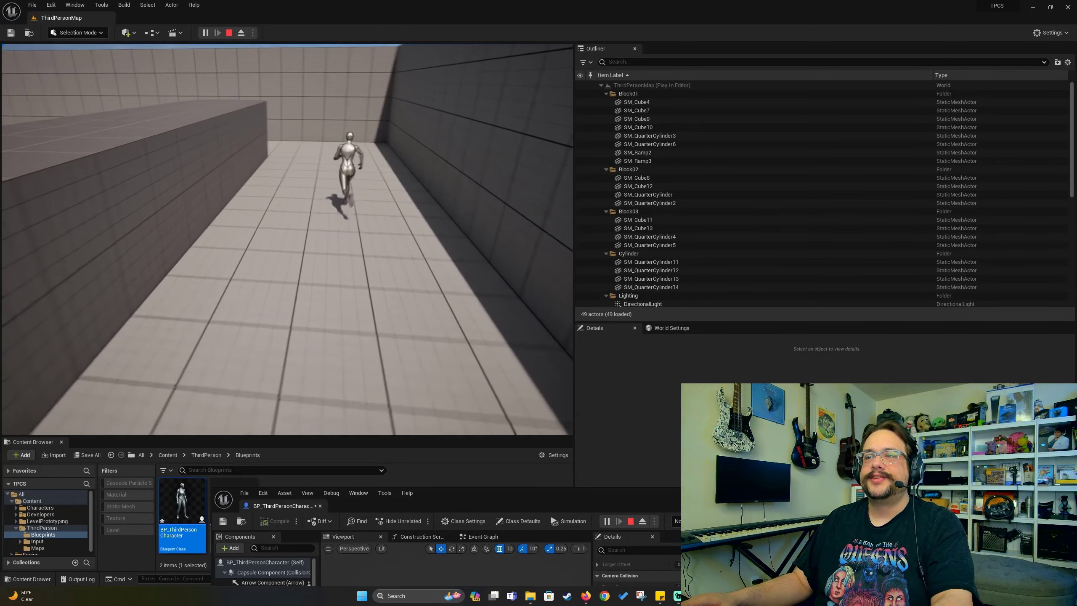
{"action": "key", "text": "w"}
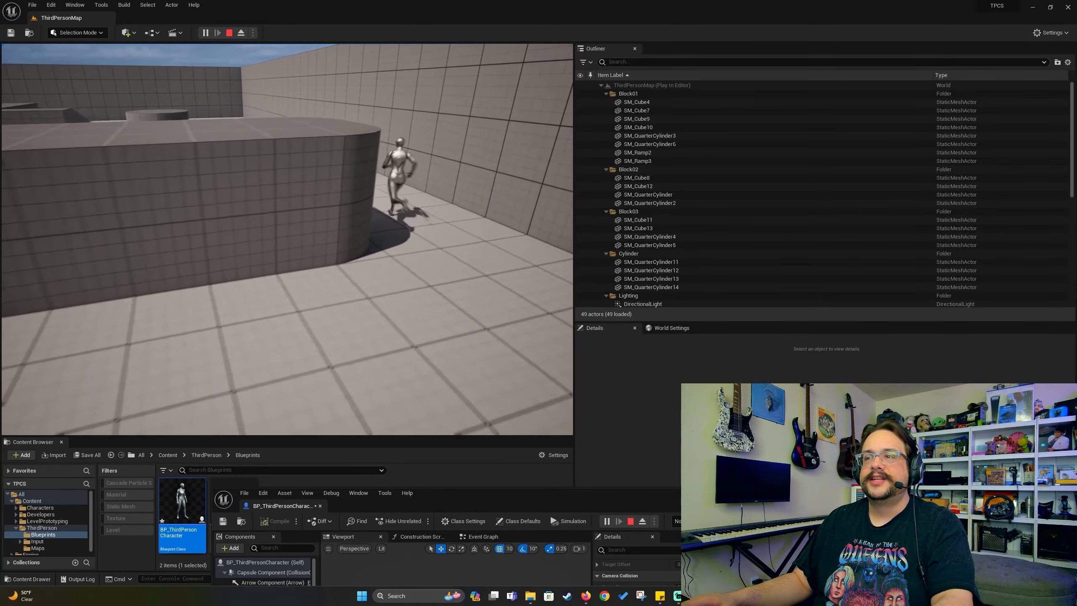
{"action": "key", "text": "w"}
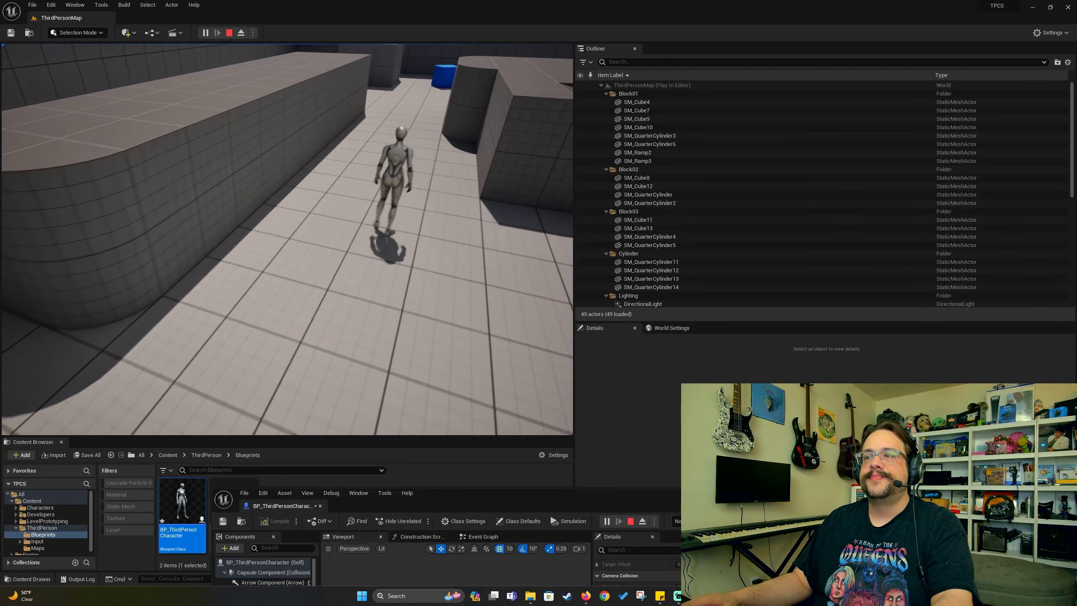
{"action": "key", "text": "Escape"}
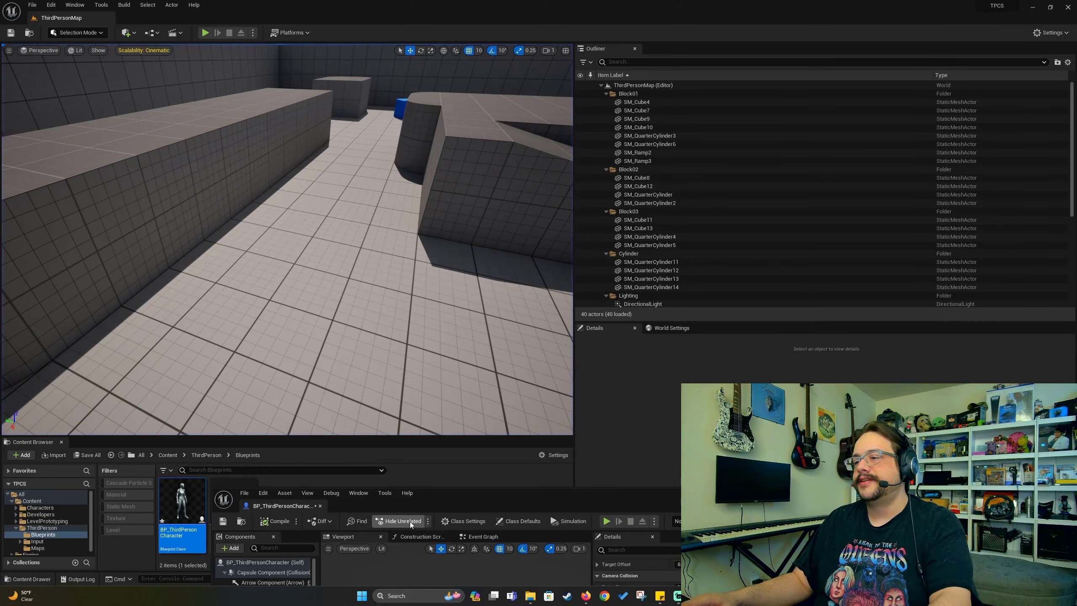
- Bring the Blueprint editor back to full size and set the CameraBoom's Camera Lag Speed to 20
{"action": "left_click_drag", "start_coordinate": [427, 497], "coordinate": [287, 143]}
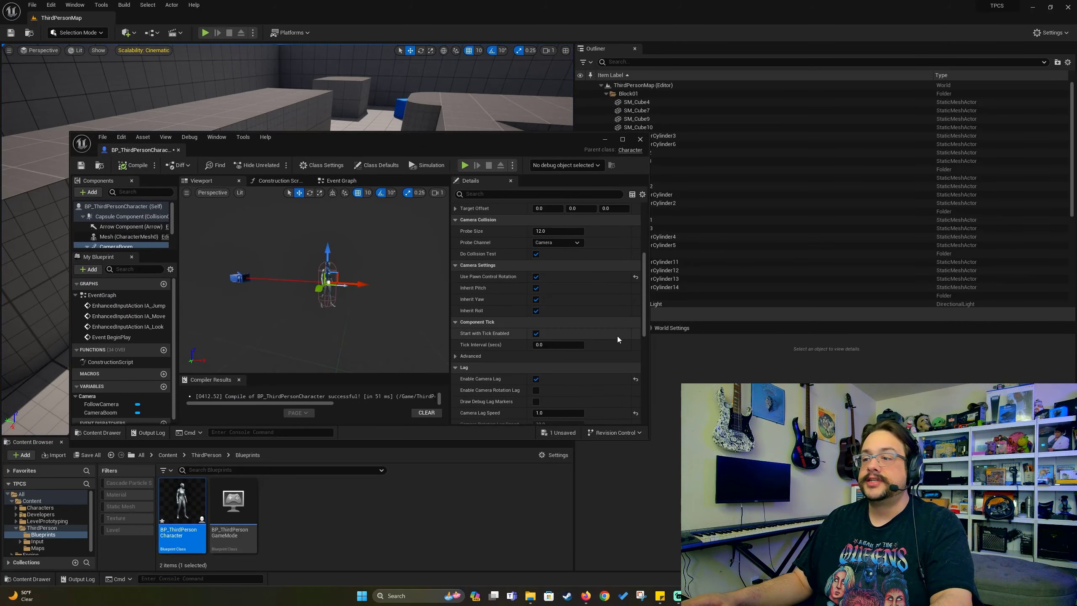
{"action": "double_click", "coordinate": [526, 136]}
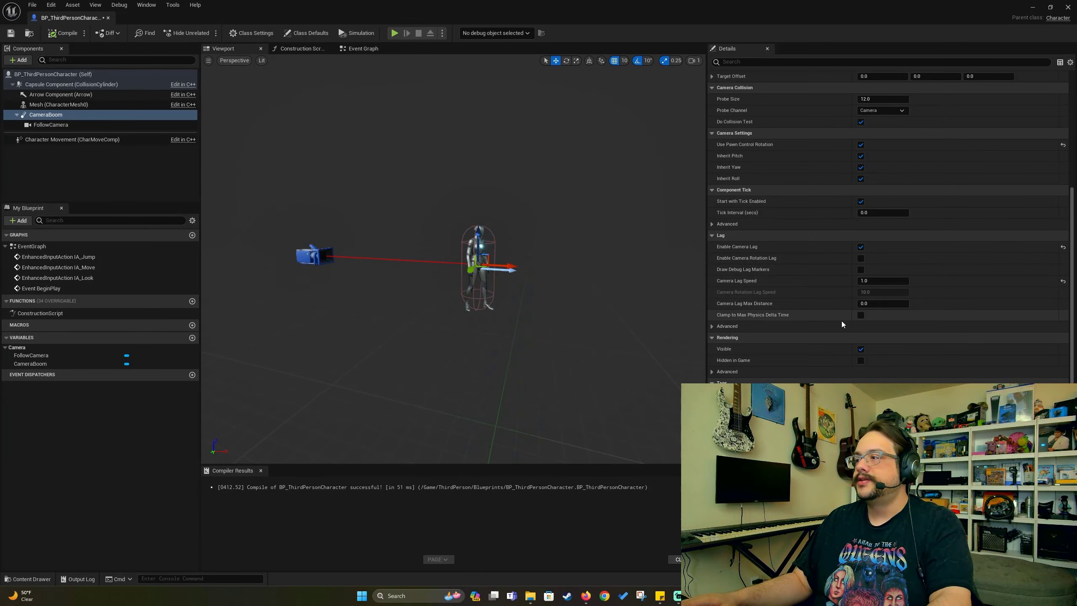
{"action": "left_click", "coordinate": [877, 281]}
{"action": "type", "text": "20"}
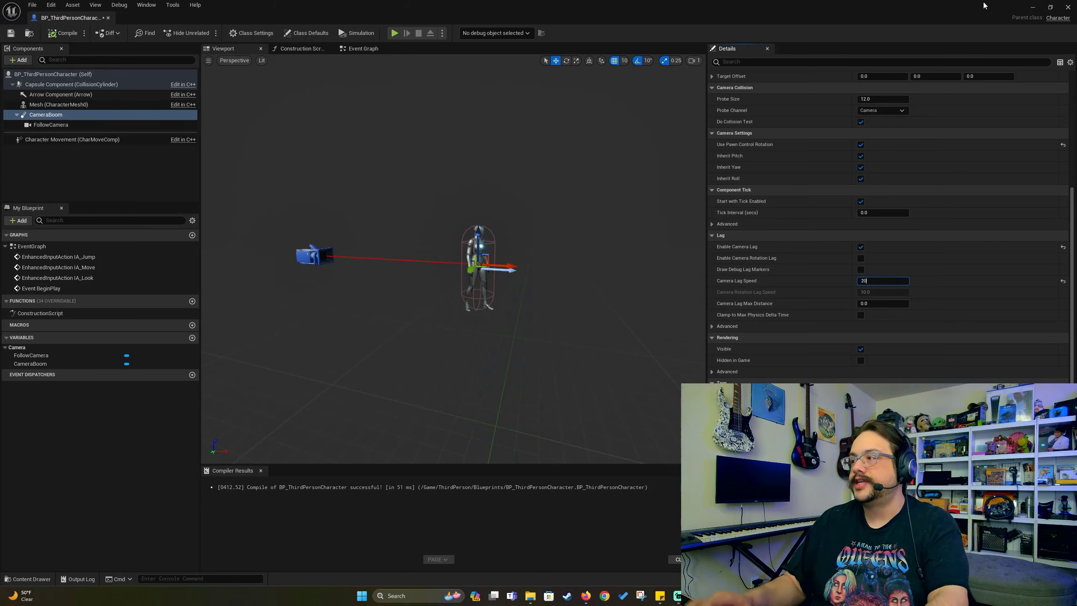
- Shrink the Blueprint editor, play-test the character's camera at lag speed 20 by running through the level, and stop the session
{"action": "double_click", "coordinate": [210, 16]}
{"action": "left_click", "coordinate": [204, 33]}
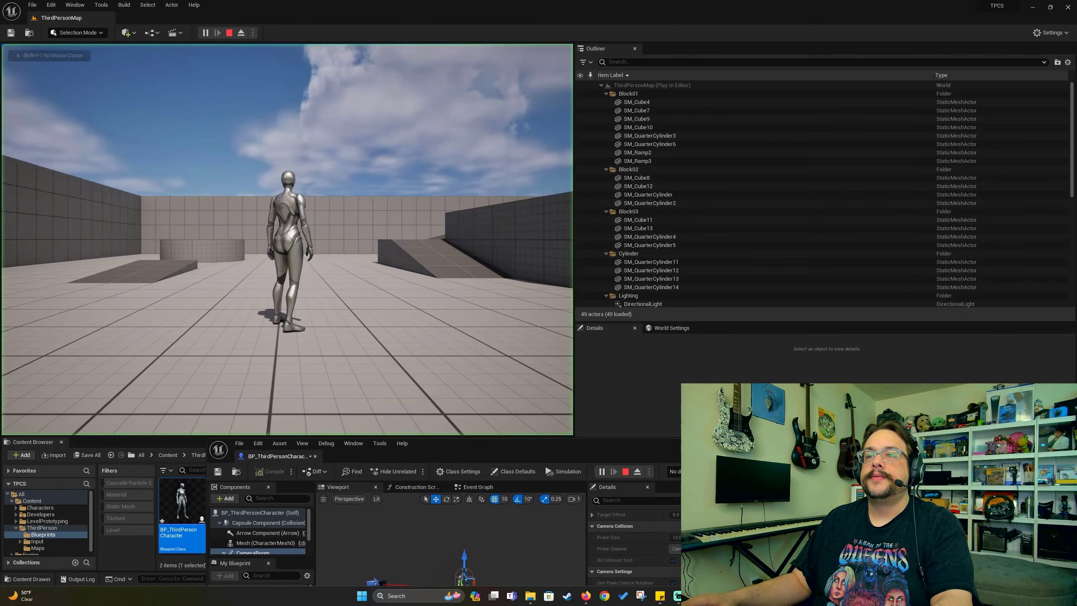
{"action": "key", "text": "w"}
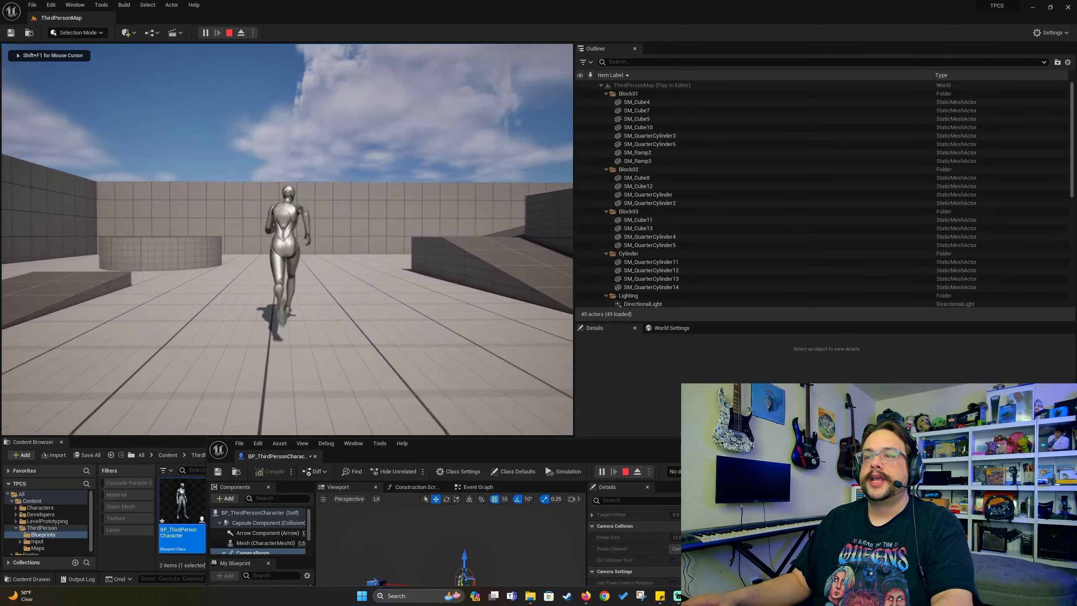
{"action": "key", "text": "w"}
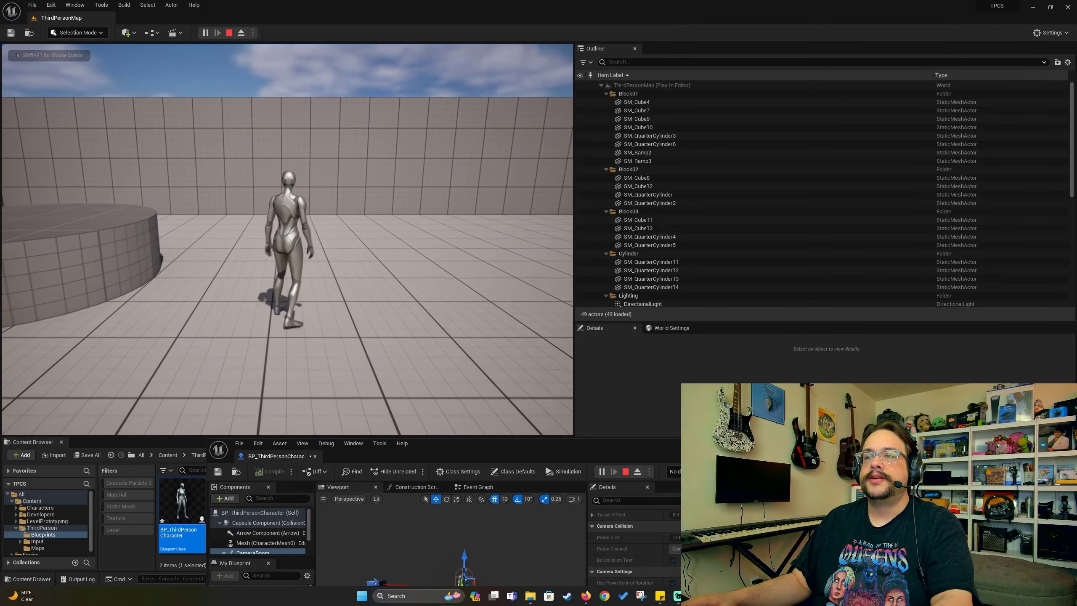
{"action": "key", "text": "w"}
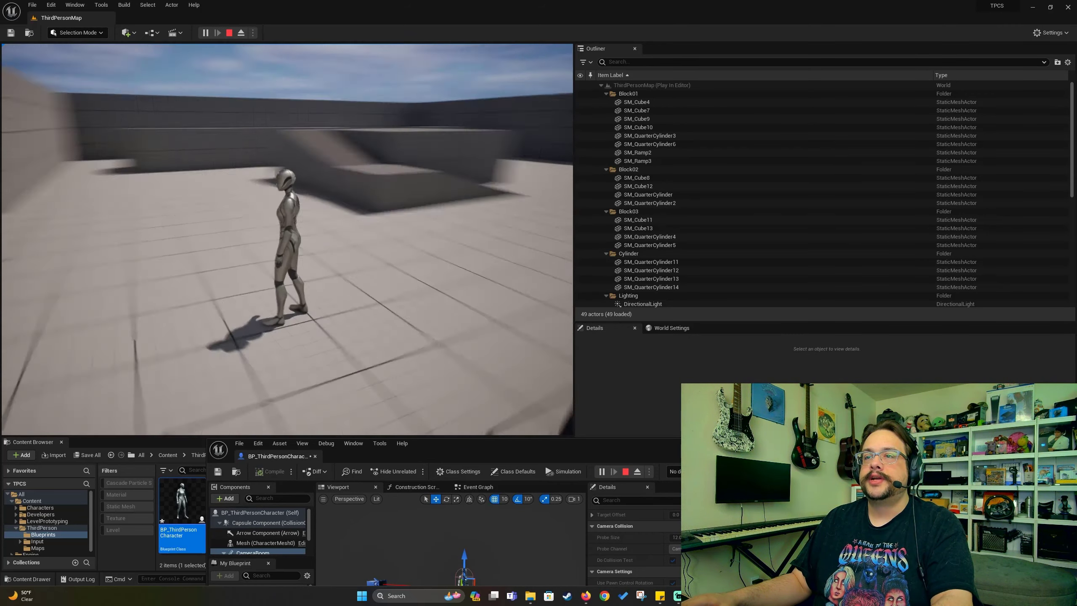
{"action": "key", "text": "Escape"}
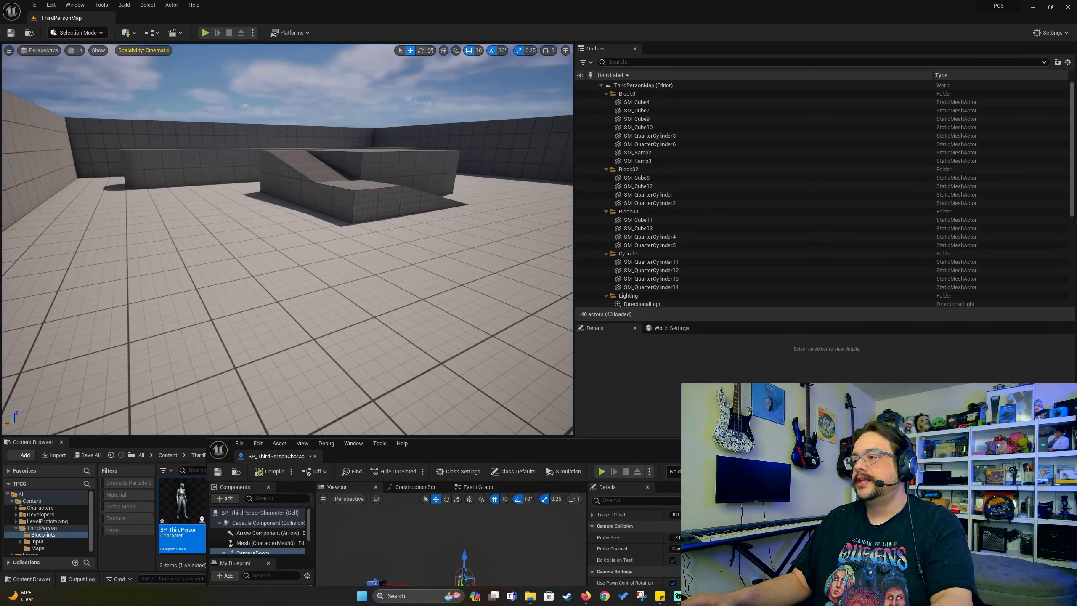
- Maximize the Blueprint editor, turn on Enable Camera Rotation Lag for the CameraBoom, and return Camera Lag Speed to 10
{"action": "key", "text": "super+Up"}
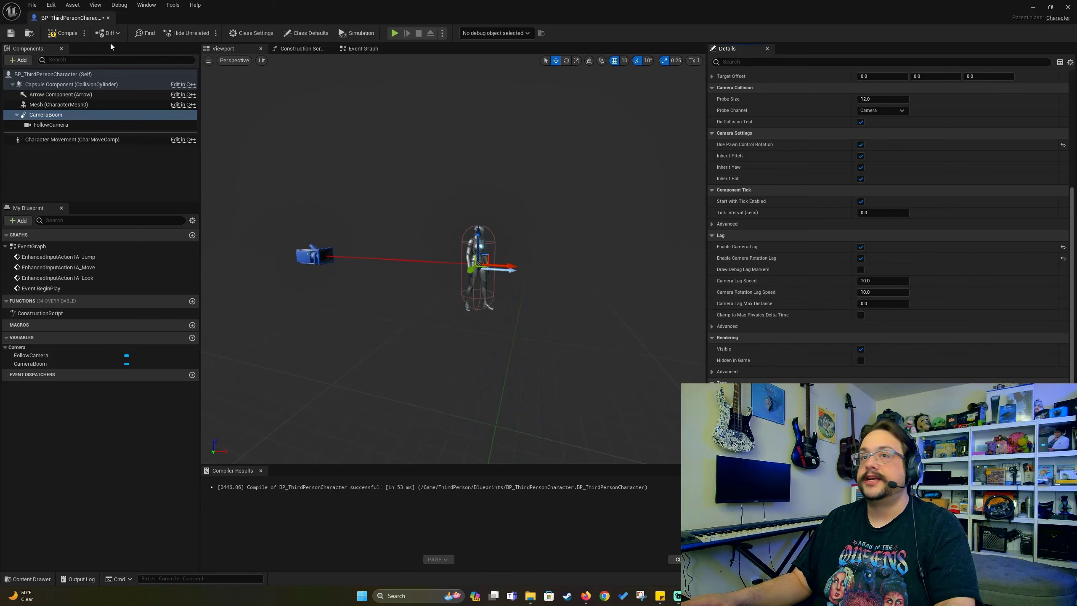
- Move the Blueprint editor off the level view and play-test running past the blocks and blue cube to examine the camera rotation lag
{"action": "left_click_drag", "start_coordinate": [291, 16], "coordinate": [375, 482]}
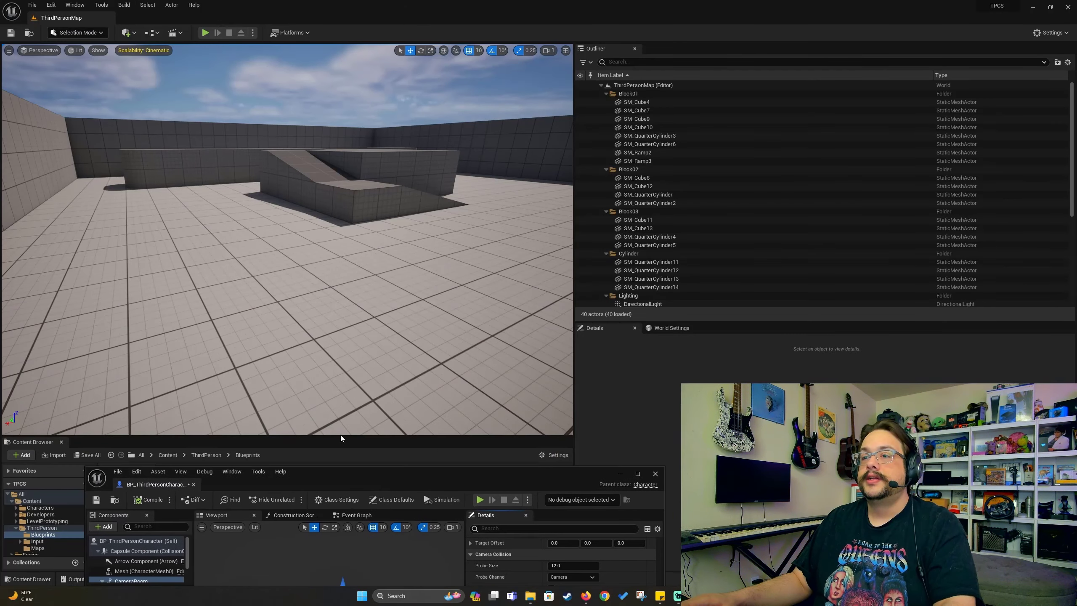
{"action": "left_click", "coordinate": [205, 33]}
{"action": "key", "text": "w"}
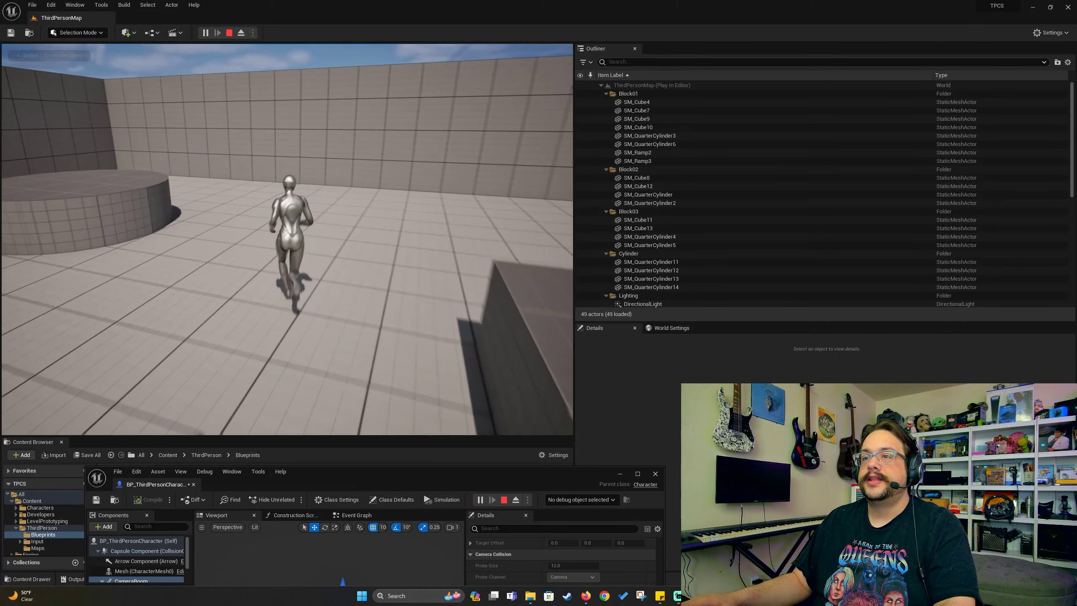
{"action": "key", "text": "w"}
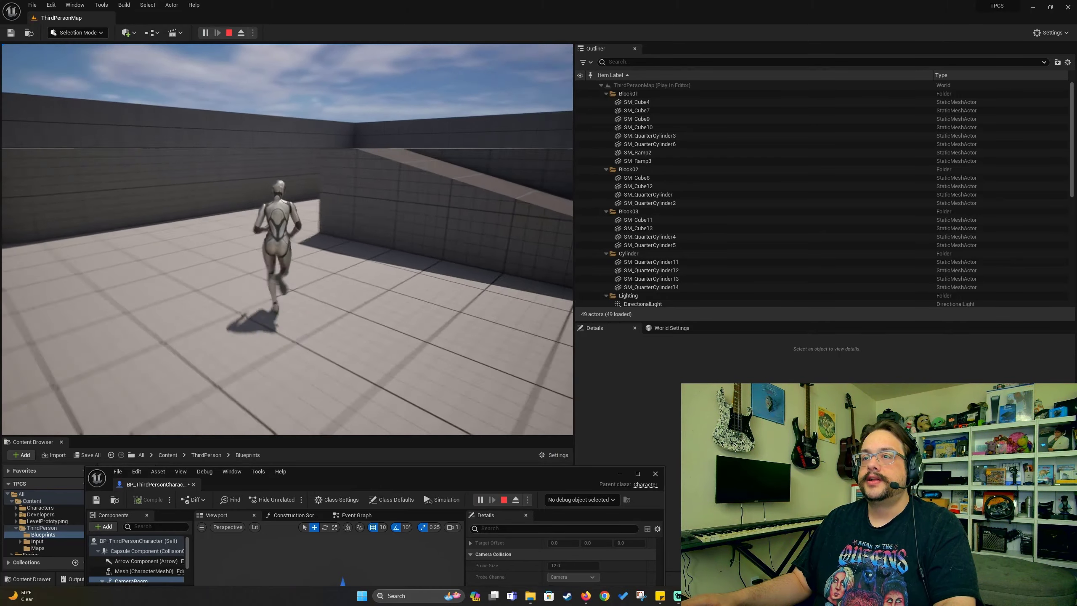
{"action": "key", "text": "w"}
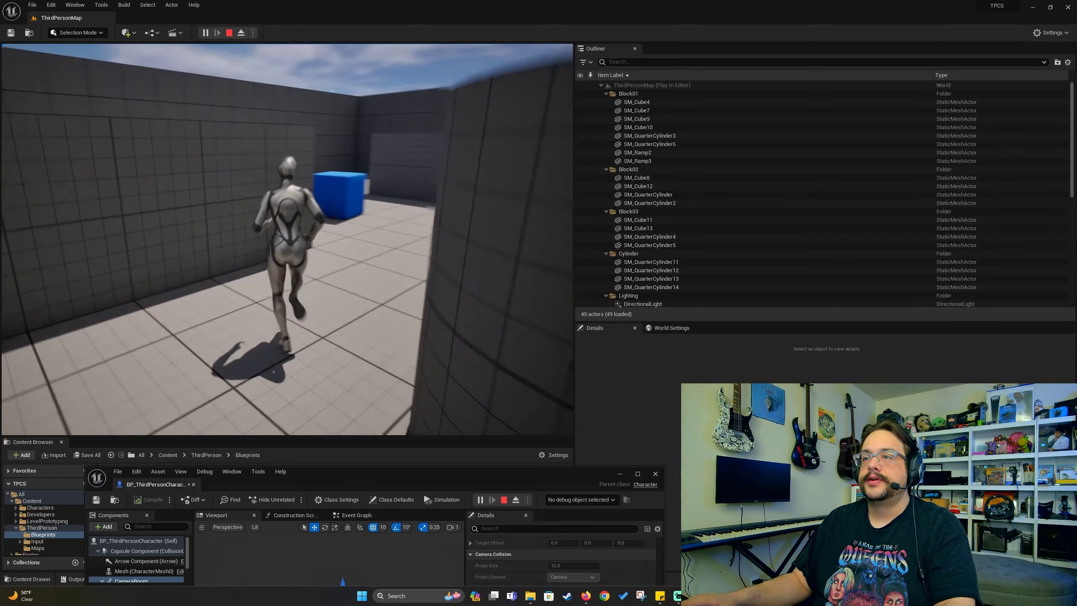
{"action": "key", "text": "w"}
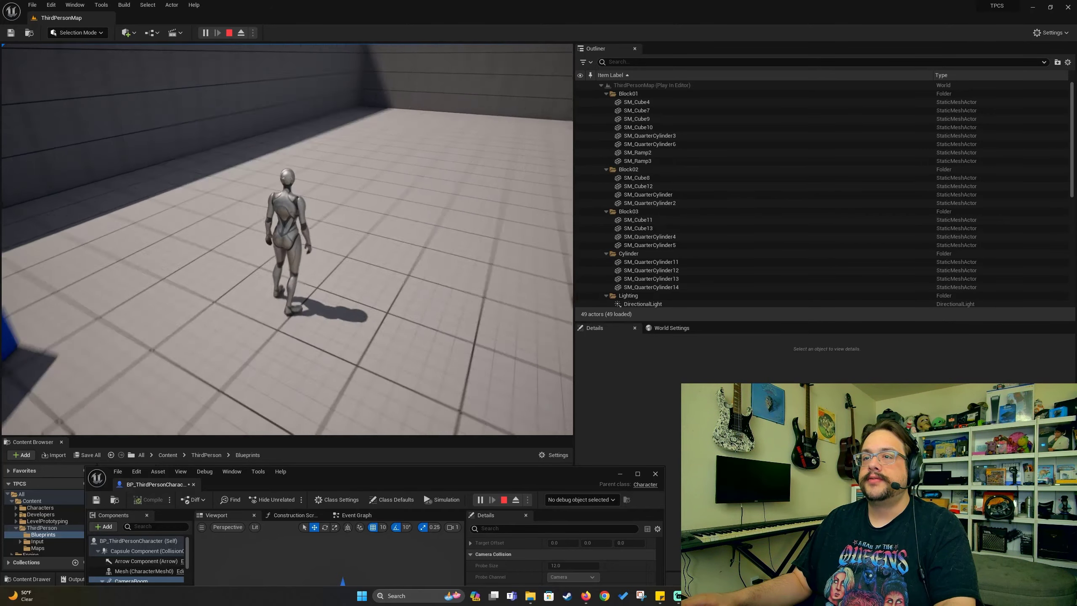
- Set both the Camera Lag Speed and Camera Rotation Lag Speed of the CameraBoom to 8
{"action": "type", "text": "8"}
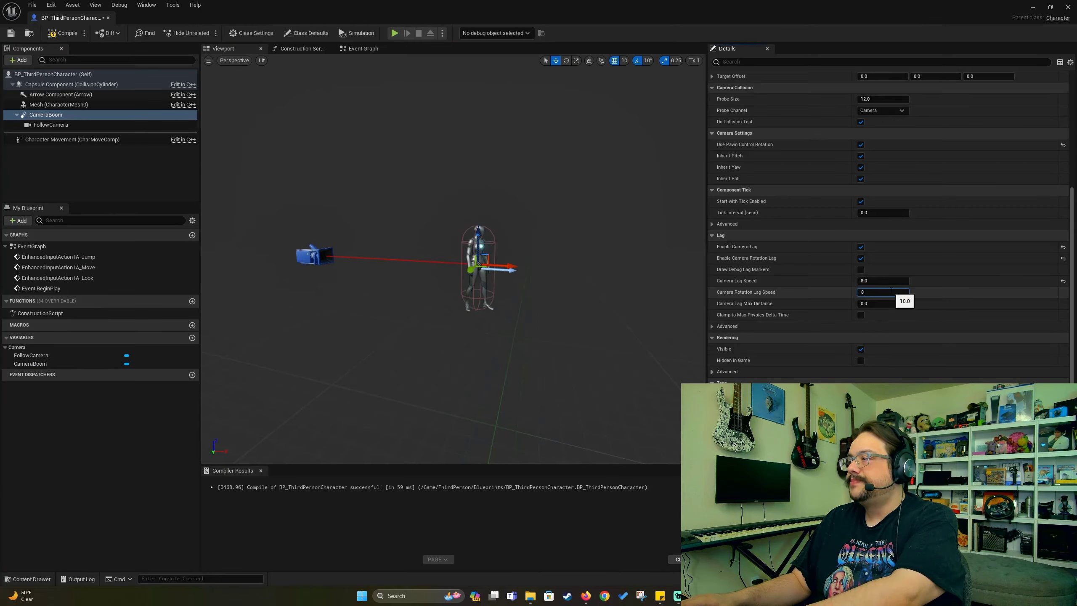
{"action": "key", "text": "Return"}
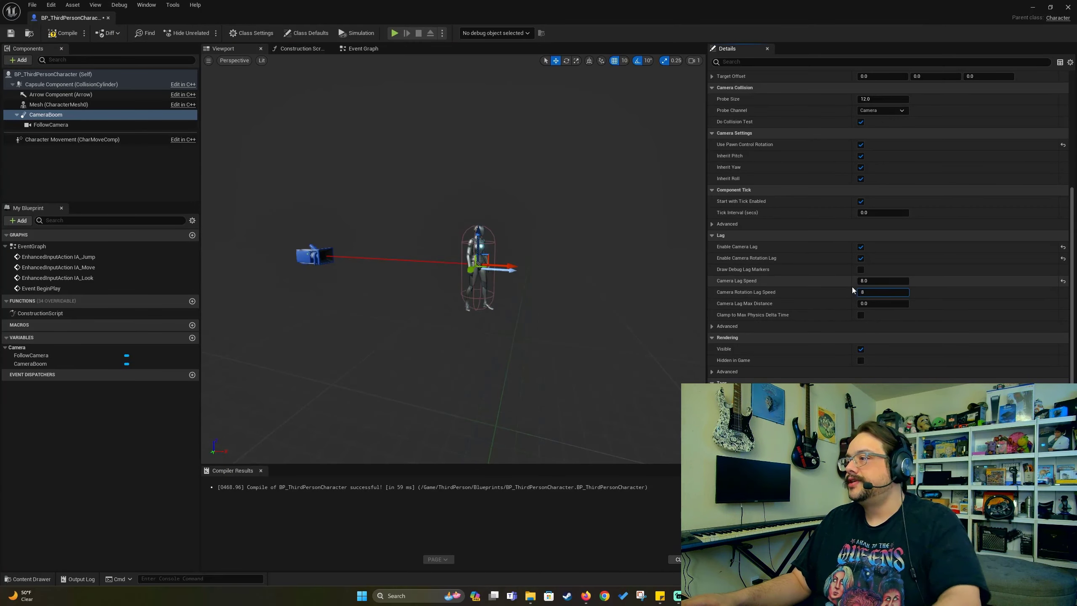